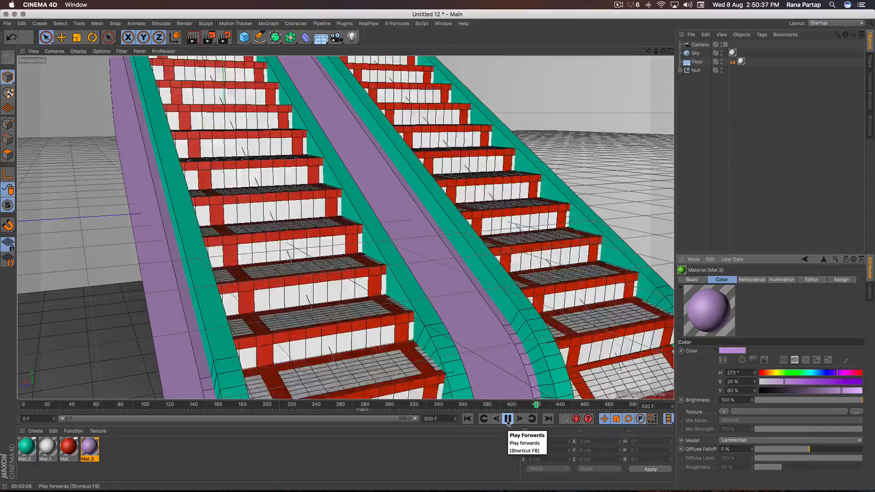
pyautogui.click(508, 420)
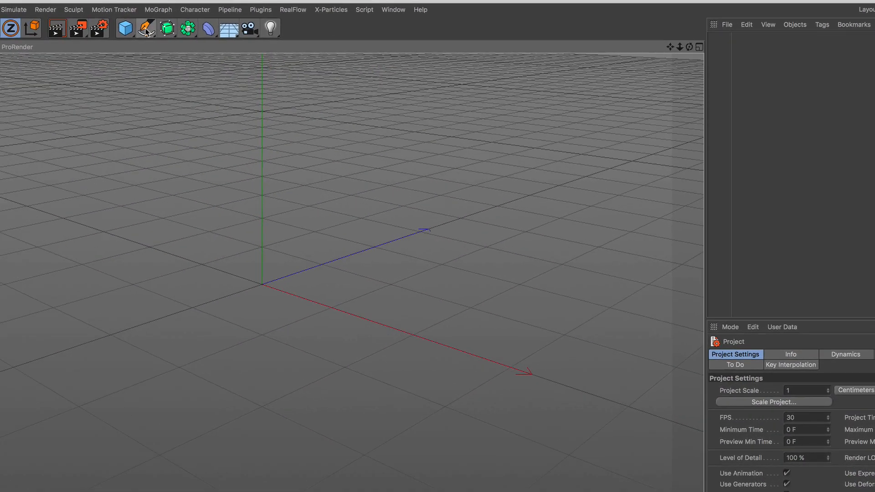
# Add a rectangle spline to the empty scene and switch to the maximized Front view
pyautogui.click(259, 37)
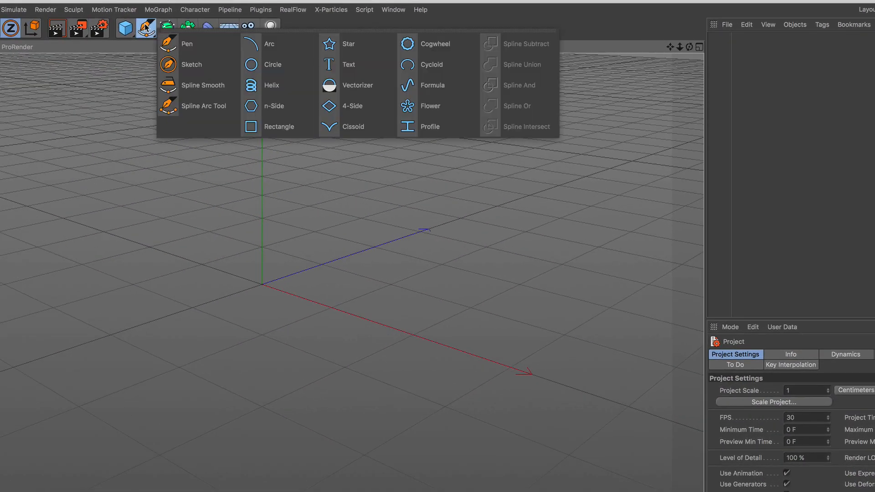
pyautogui.click(279, 127)
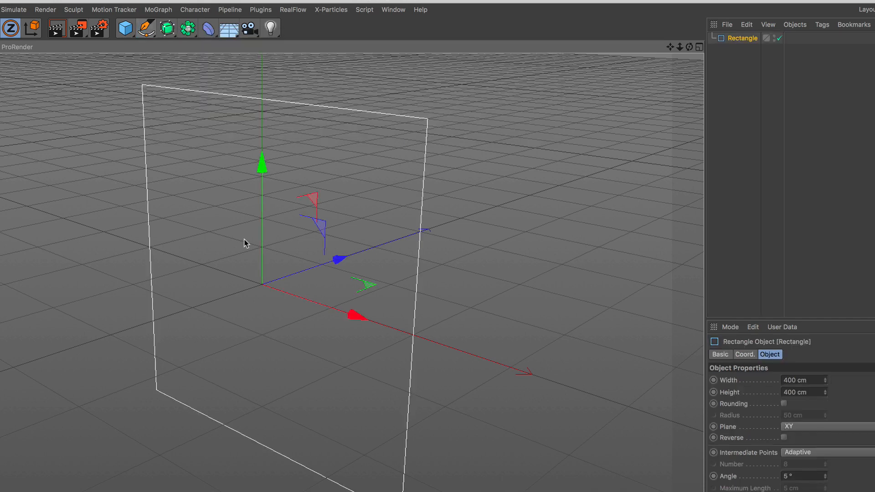
pyautogui.keyDown('alt'); pyautogui.moveTo(244, 244); pyautogui.dragTo(245, 313); pyautogui.keyUp('alt')
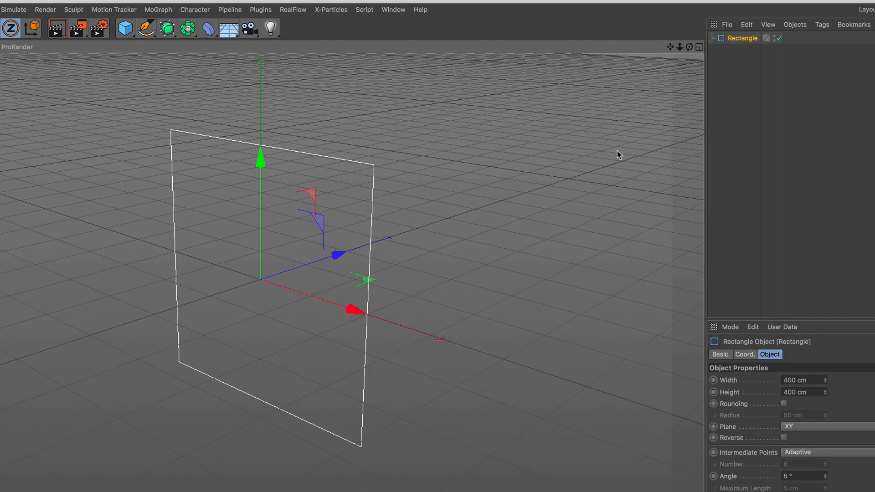
pyautogui.click(700, 47)
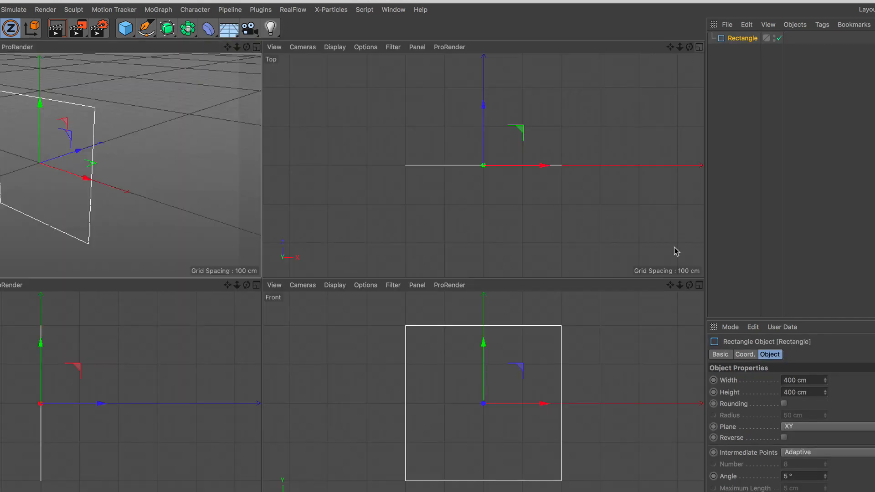
pyautogui.click(700, 286)
pyautogui.keyDown('alt'); pyautogui.moveTo(297, 231); pyautogui.dragTo(297, 262, button='right'); pyautogui.keyUp('alt')
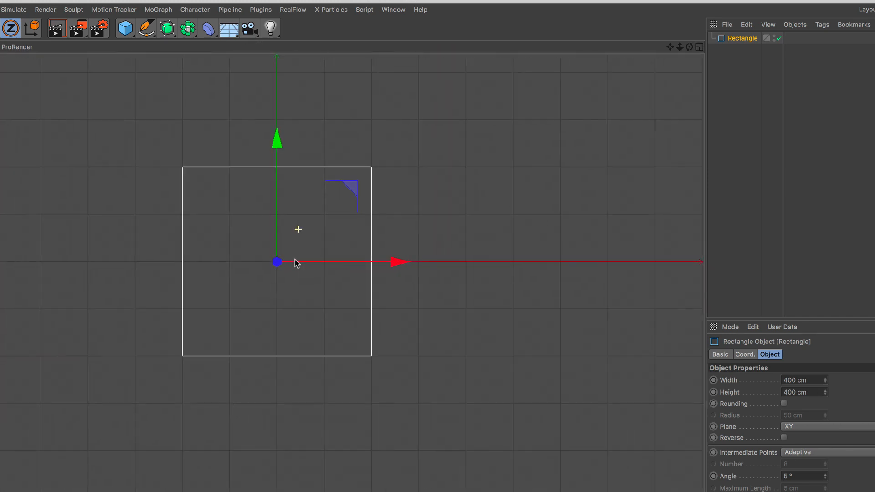
pyautogui.keyDown('alt'); pyautogui.moveTo(328, 233); pyautogui.dragTo(321, 244, button='middle'); pyautogui.keyUp('alt')
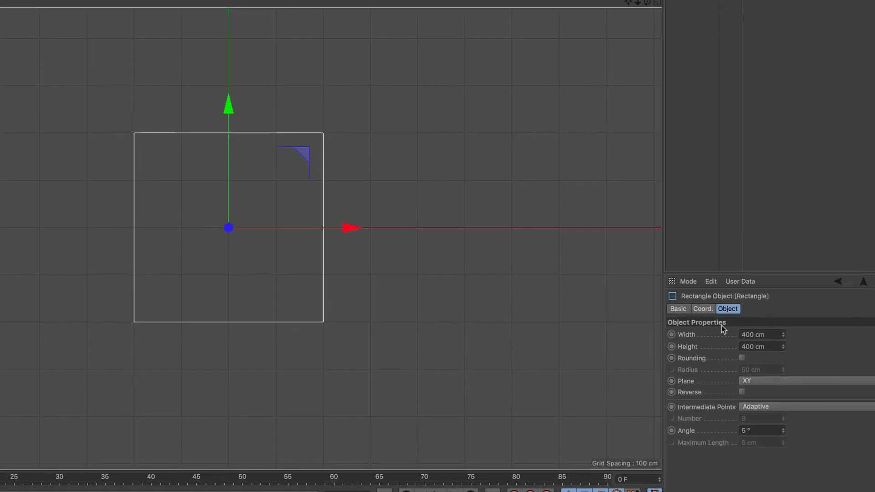
# Set the rectangle spline's width to 1000 cm and its height to 250 cm
pyautogui.click(771, 334)
pyautogui.write('1000')
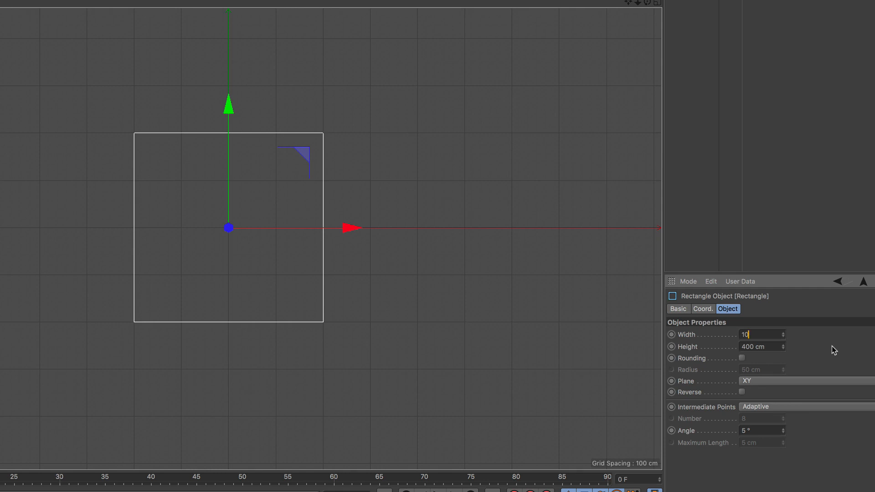
pyautogui.press('Return')
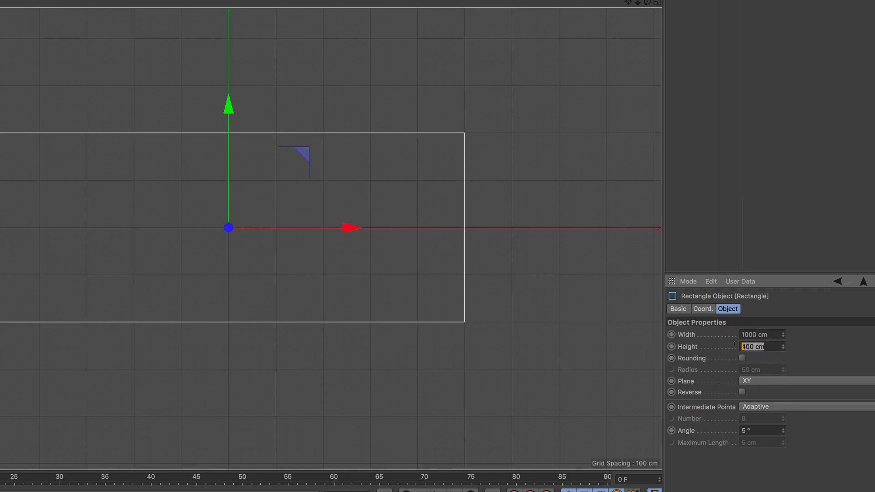
pyautogui.write('250')
pyautogui.press('Return')
# Enable rounding on the rectangle spline and set the corner radius to 120 cm
pyautogui.click(742, 358)
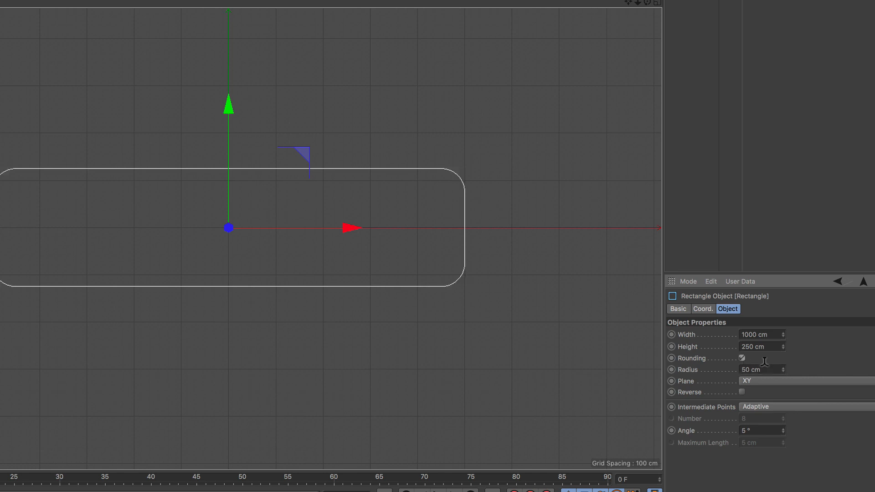
pyautogui.write('120')
pyautogui.press('Return')
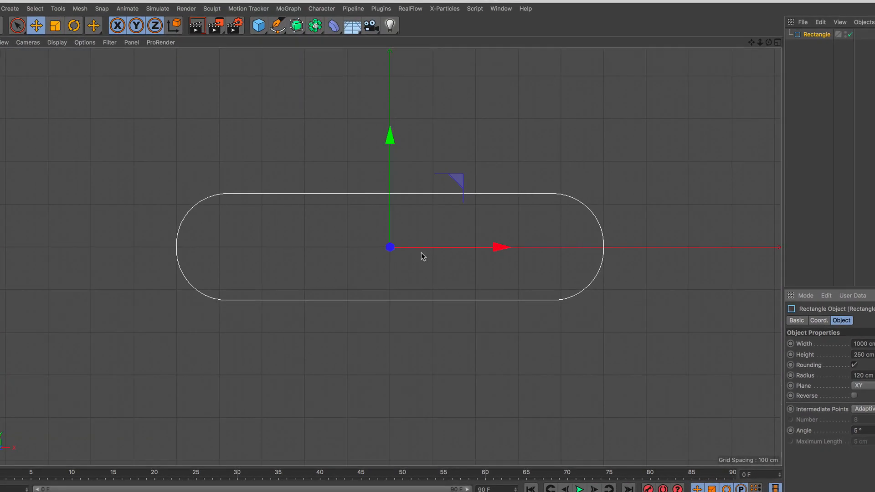
# Draw a straight three-point spline with the Pen tool along the rounded rectangle's horizontal centre line, from its right end through the origin to its left end
pyautogui.scroll(5, 412, 248)
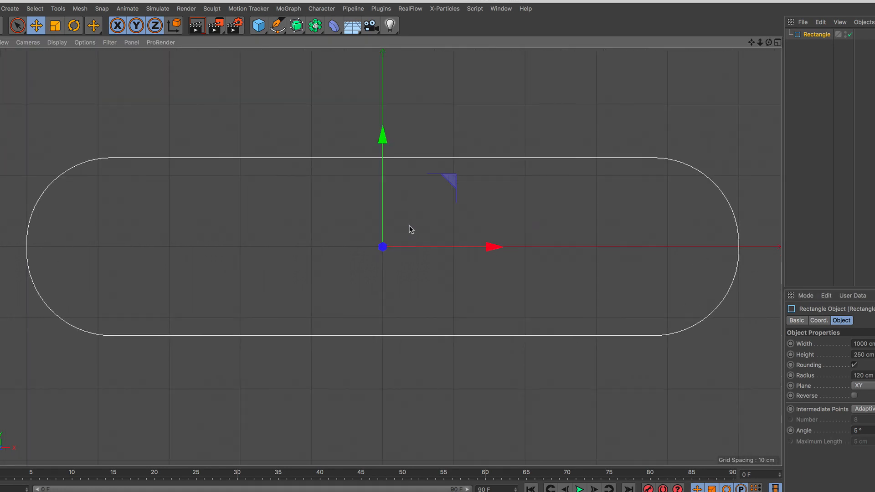
pyautogui.click(809, 136)
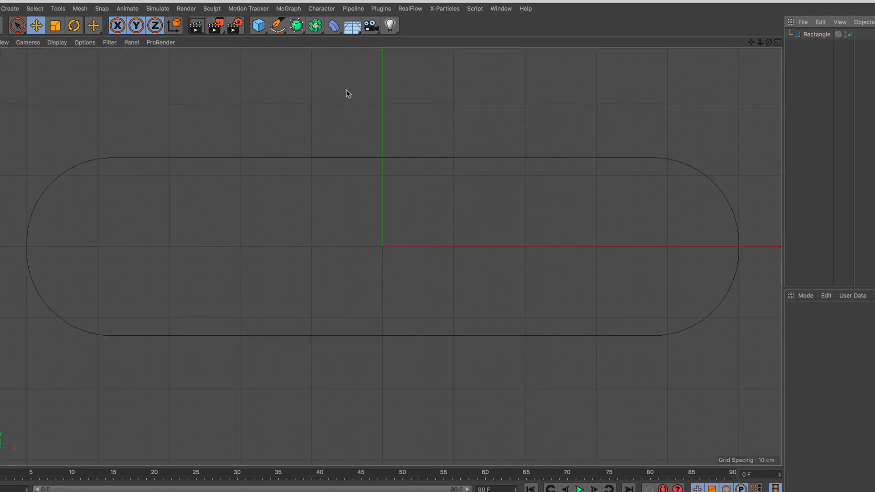
pyautogui.moveTo(277, 25); pyautogui.dragTo(332, 41)
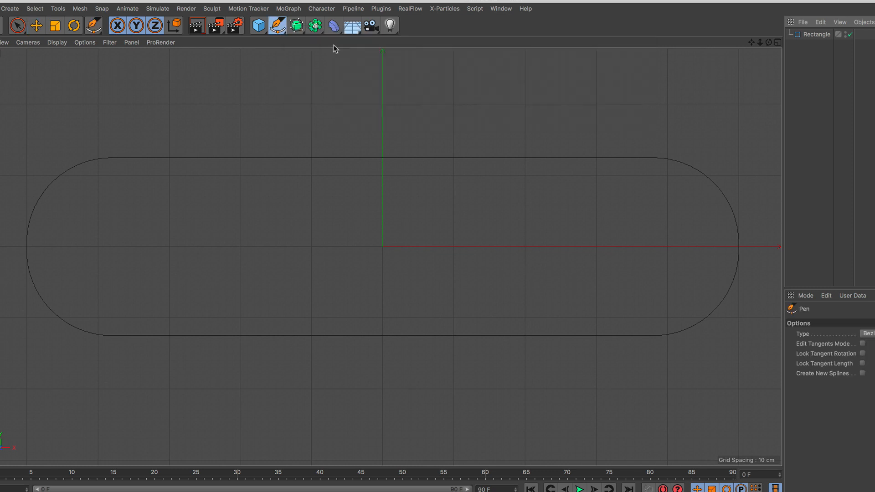
pyautogui.click(739, 247)
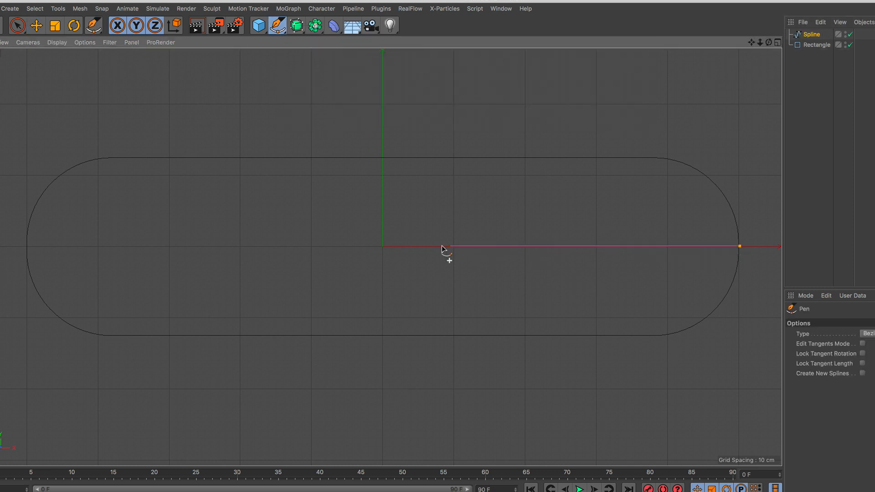
pyautogui.click(383, 247)
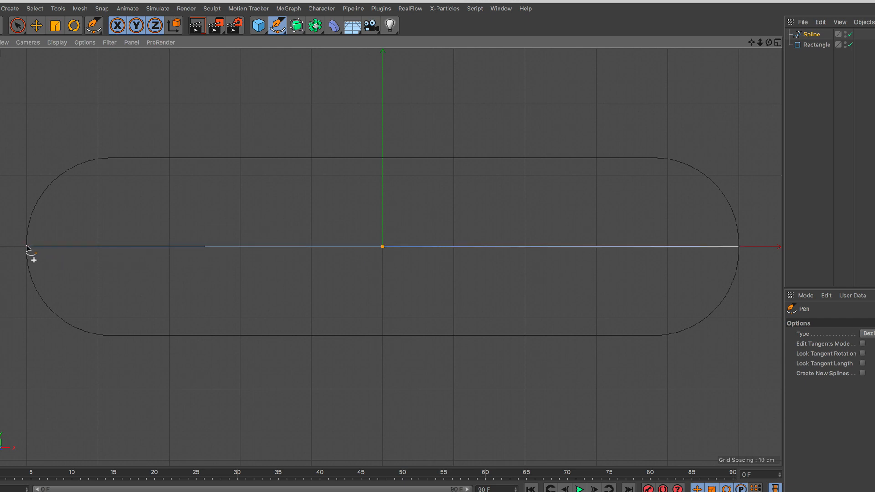
pyautogui.click(26, 246)
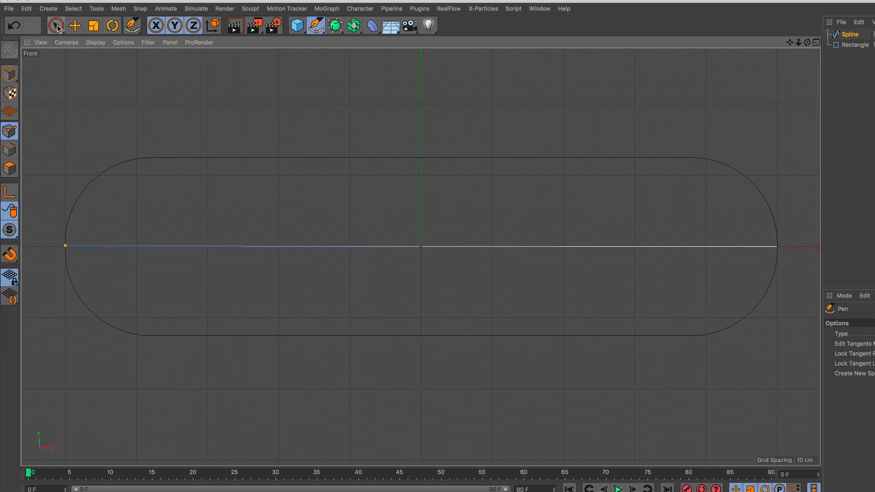
pyautogui.click(17, 25)
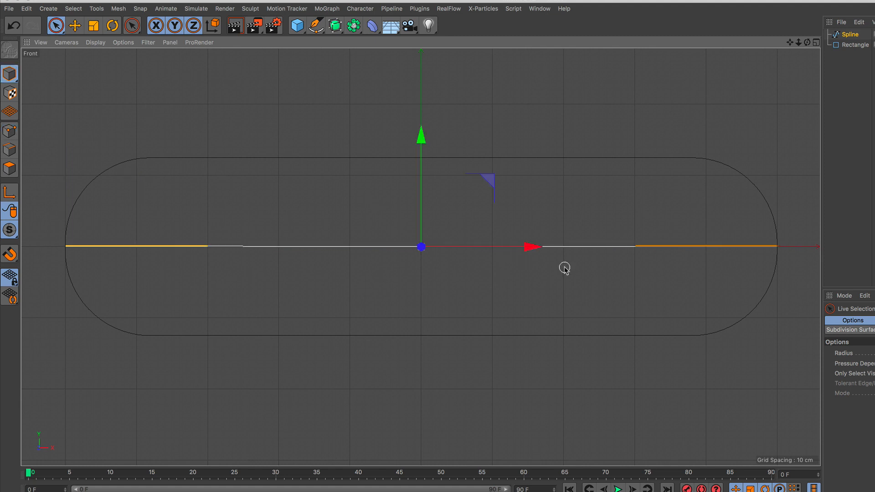
# Group the rectangle under a new null and expand the group in the object hierarchy
pyautogui.click(854, 46)
pyautogui.rightClick(855, 45)
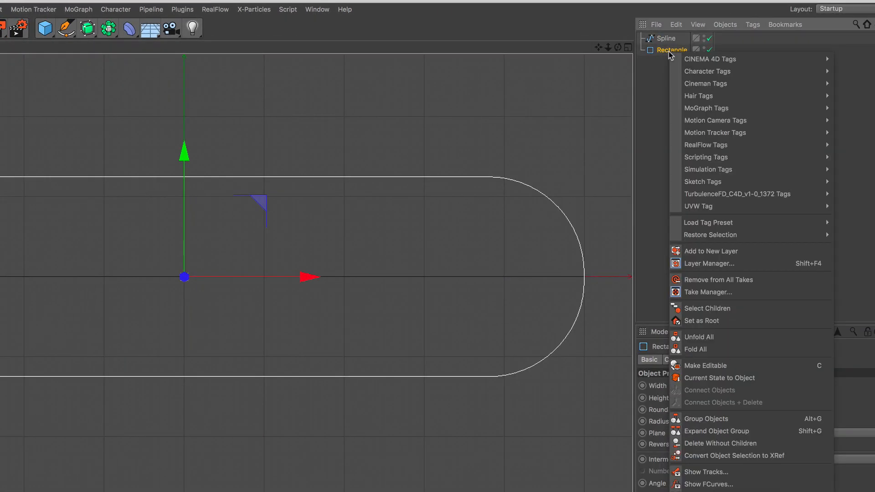
pyautogui.click(737, 418)
pyautogui.click(641, 50)
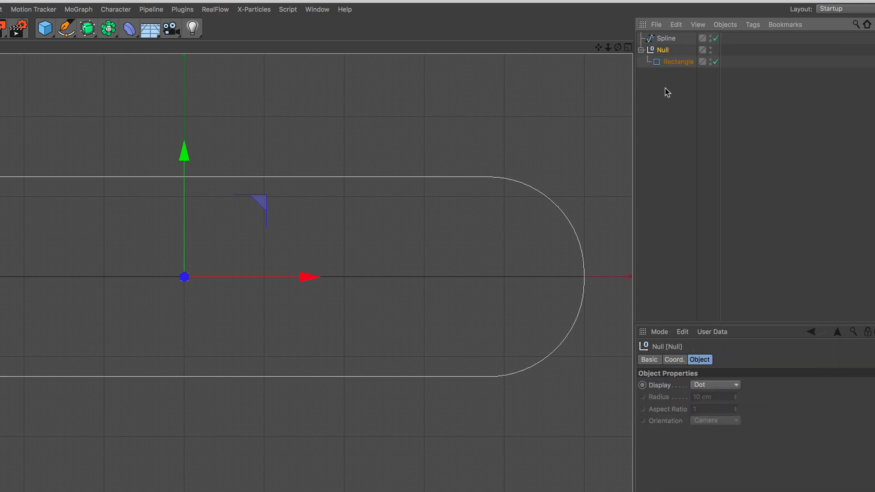
# Add a Spline Wrap deformer inside the null above the rectangle and assign the drawn spline as its Spline
pyautogui.click(129, 28)
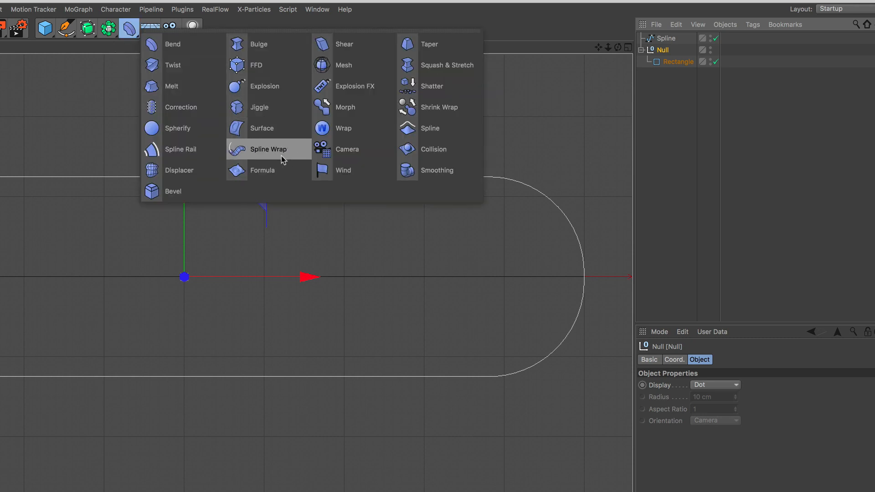
pyautogui.click(283, 159)
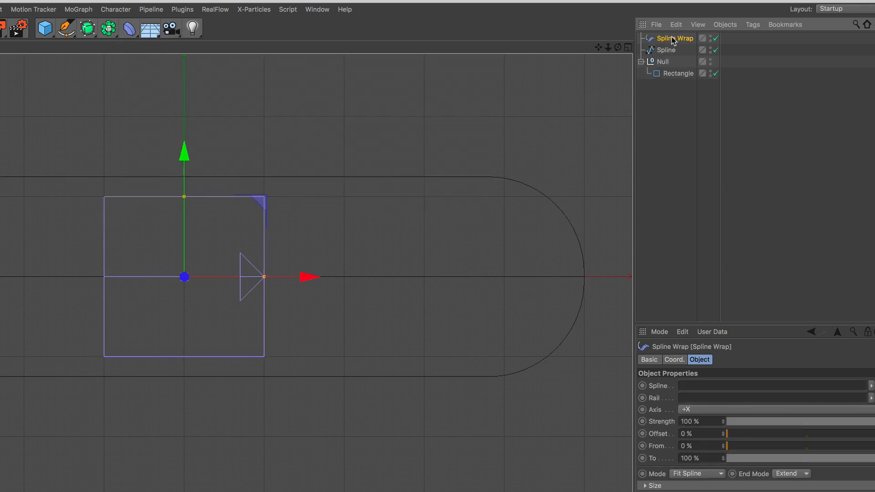
pyautogui.moveTo(673, 40); pyautogui.dragTo(679, 74)
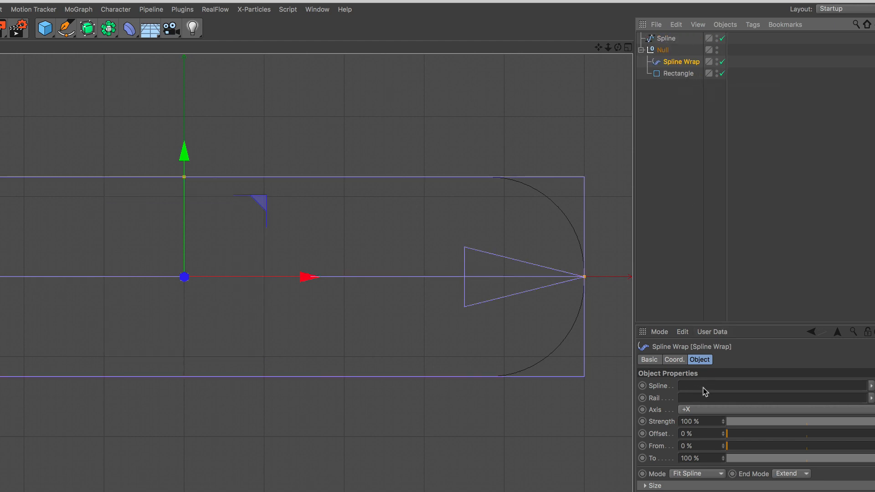
pyautogui.moveTo(705, 276); pyautogui.dragTo(710, 386)
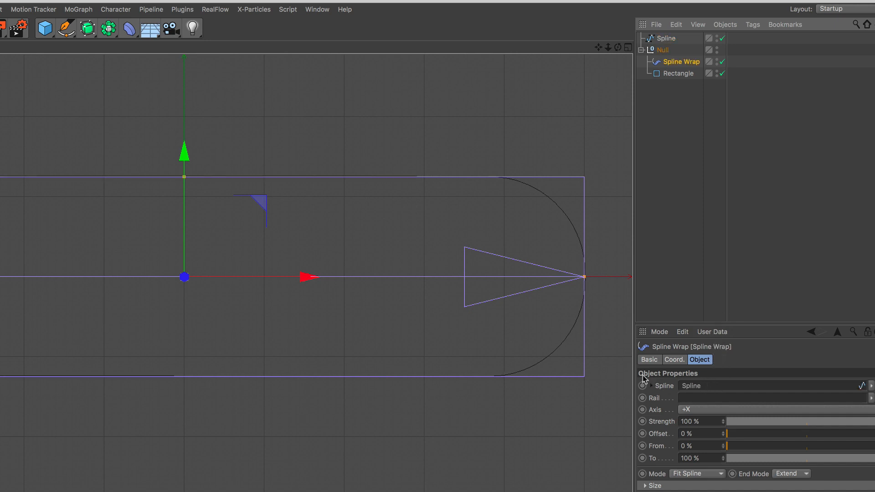
# Switch to the maximized Perspective view and add a cube primitive at the origin
pyautogui.click(629, 47)
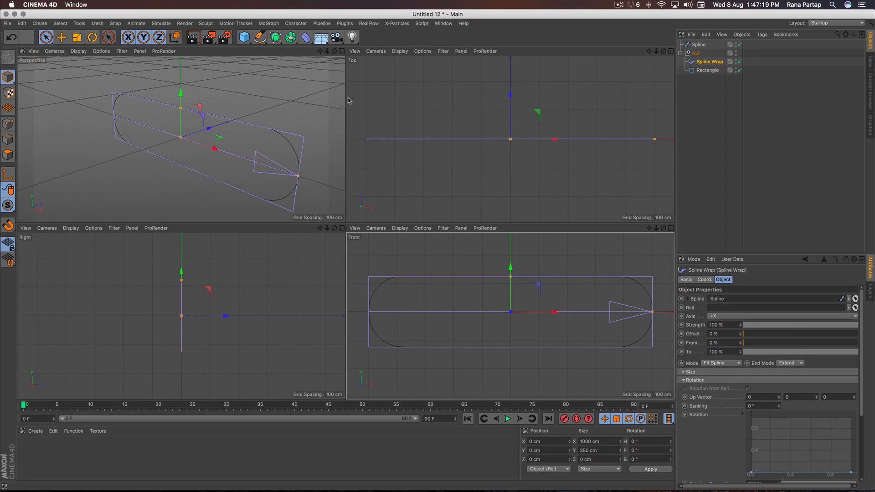
pyautogui.click(341, 51)
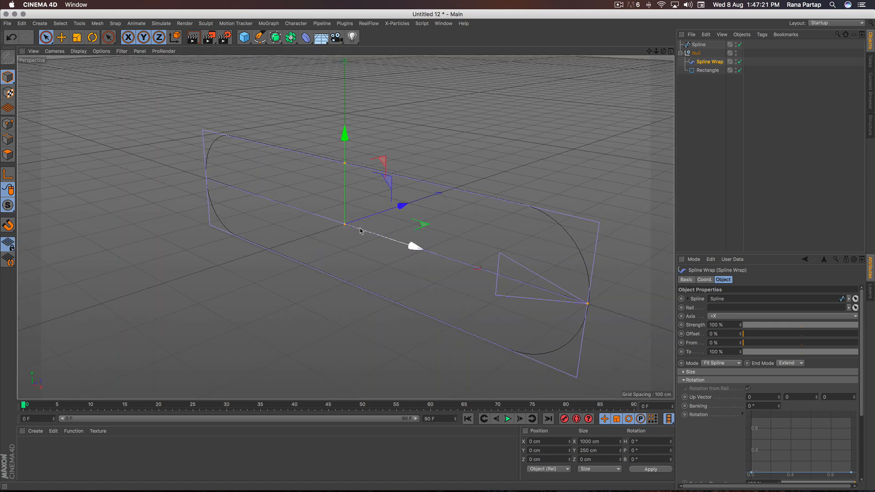
pyautogui.scroll(-6, 360, 231)
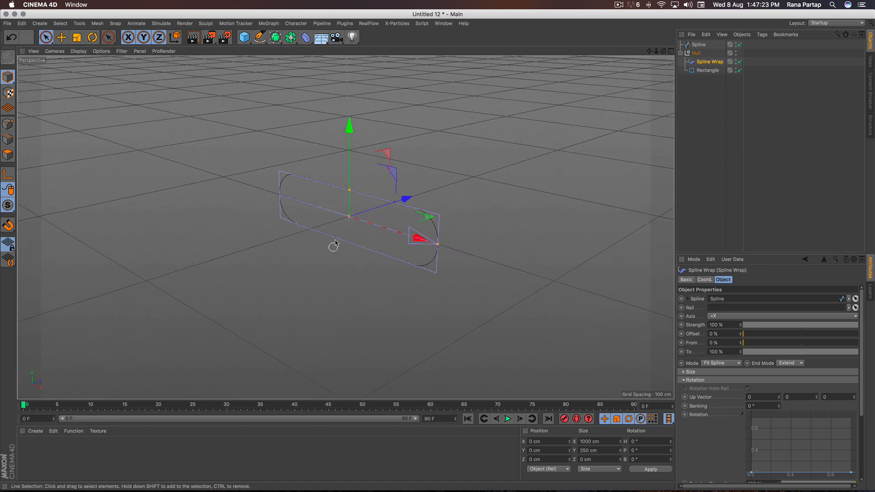
pyautogui.keyDown('alt'); pyautogui.moveTo(335, 243); pyautogui.dragTo(484, 214); pyautogui.keyUp('alt')
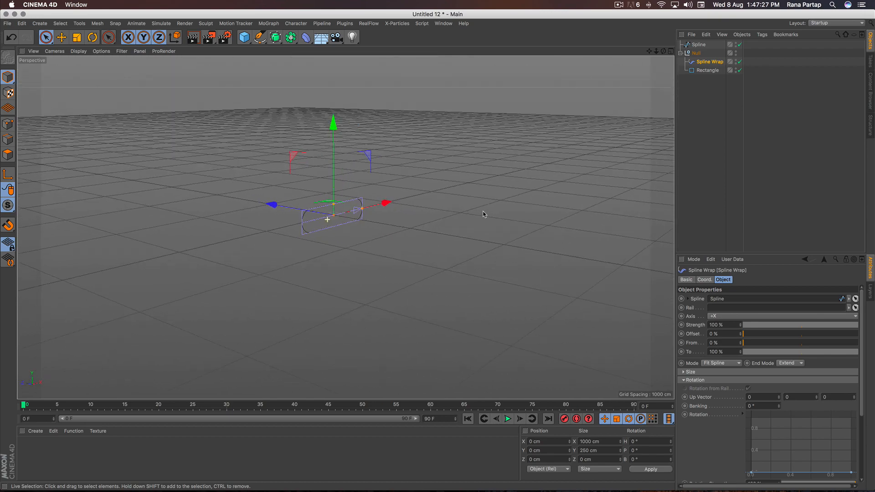
pyautogui.scroll(8, 351, 224)
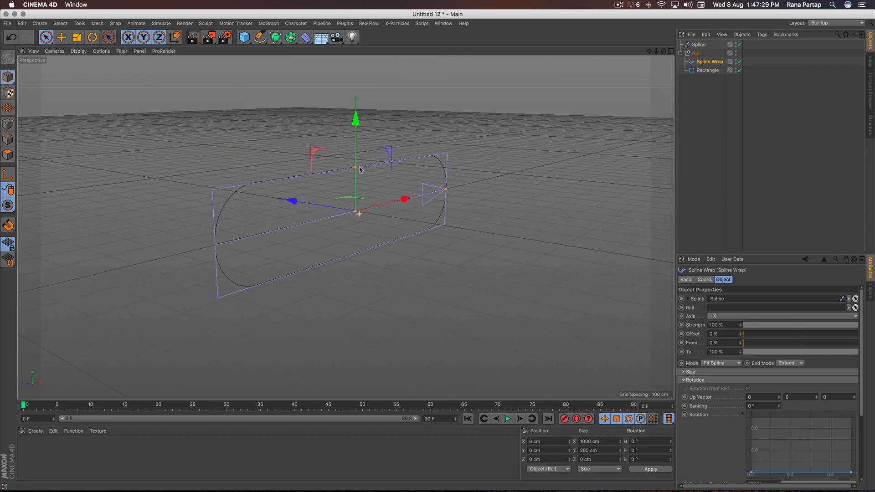
pyautogui.keyDown('alt'); pyautogui.moveTo(360, 204); pyautogui.dragTo(382, 203); pyautogui.keyUp('alt')
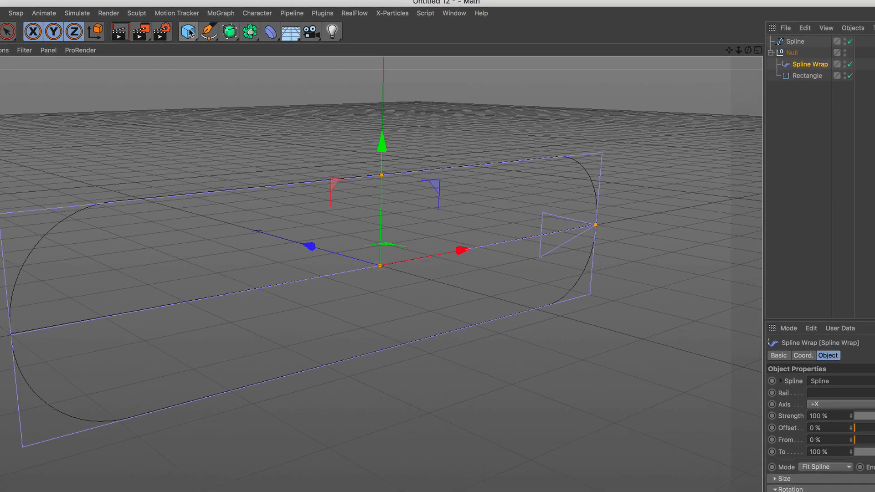
pyautogui.moveTo(244, 37); pyautogui.dragTo(319, 55)
pyautogui.click(293, 55)
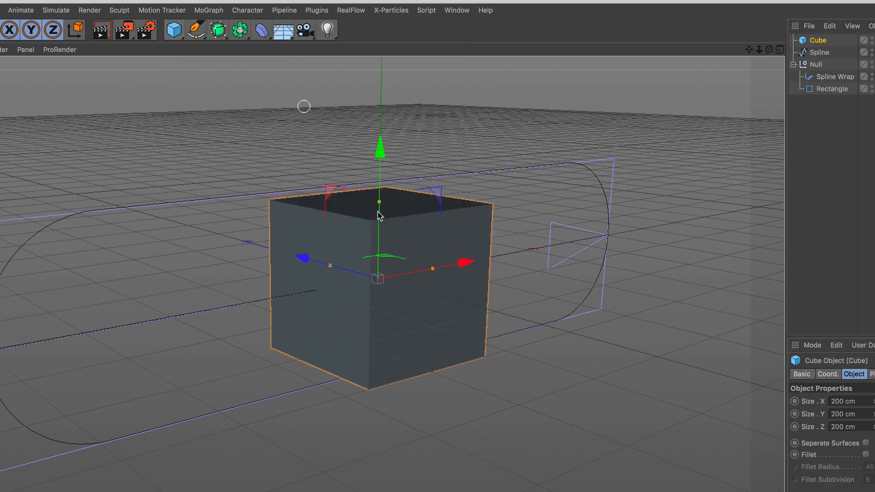
# Set the cube's X size to 60 cm and its Y size to 10 cm to form a flat step
pyautogui.scroll(2, 383, 273)
pyautogui.keyDown('alt'); pyautogui.moveTo(383, 228); pyautogui.dragTo(378, 253); pyautogui.keyUp('alt')
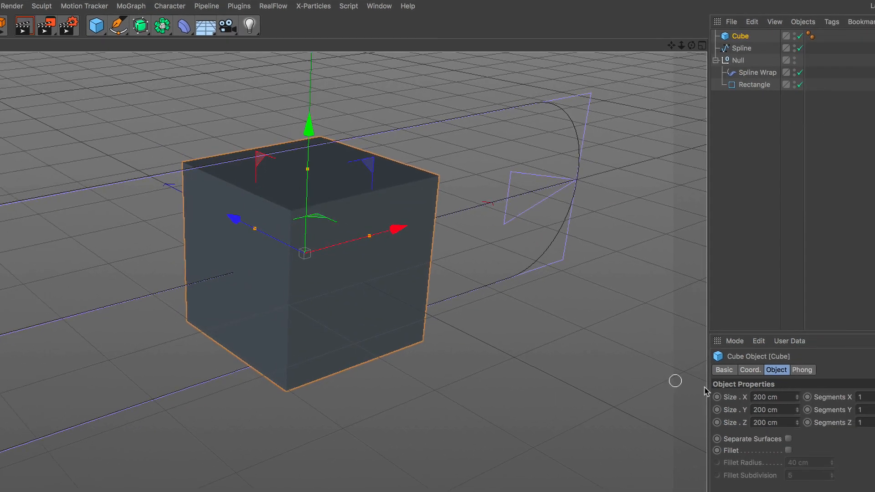
pyautogui.click(702, 392)
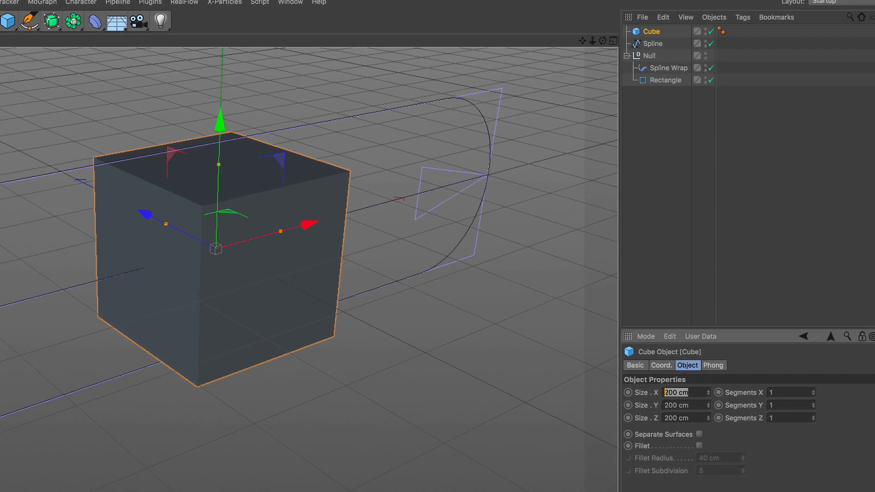
pyautogui.write('60')
pyautogui.press('Tab')
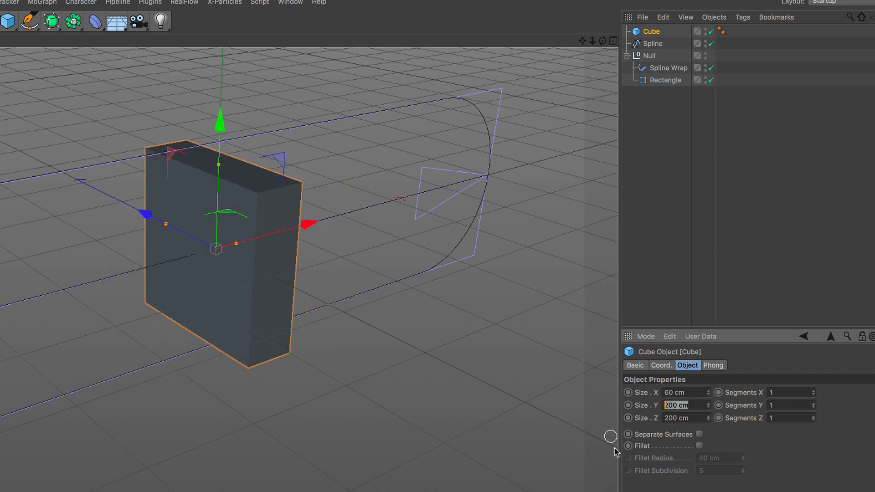
pyautogui.write('10')
pyautogui.press('Return')
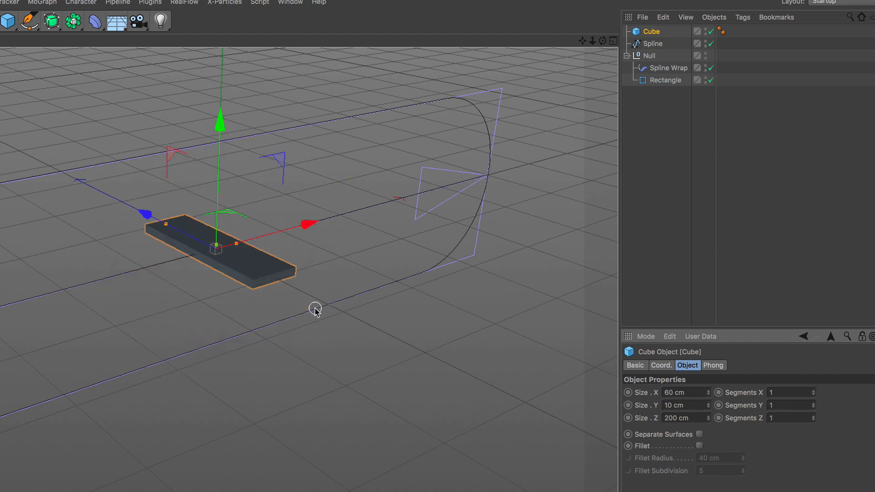
# Switch the viewport display to a shaded mode with lines so the cube's mesh edges are drawn
pyautogui.keyDown('alt'); pyautogui.moveTo(189, 232); pyautogui.dragTo(192, 188, button='right'); pyautogui.keyUp('alt')
pyautogui.keyDown('alt'); pyautogui.moveTo(218, 268); pyautogui.dragTo(223, 289); pyautogui.keyUp('alt')
pyautogui.keyDown('alt'); pyautogui.moveTo(242, 258); pyautogui.dragTo(244, 215, button='right'); pyautogui.keyUp('alt')
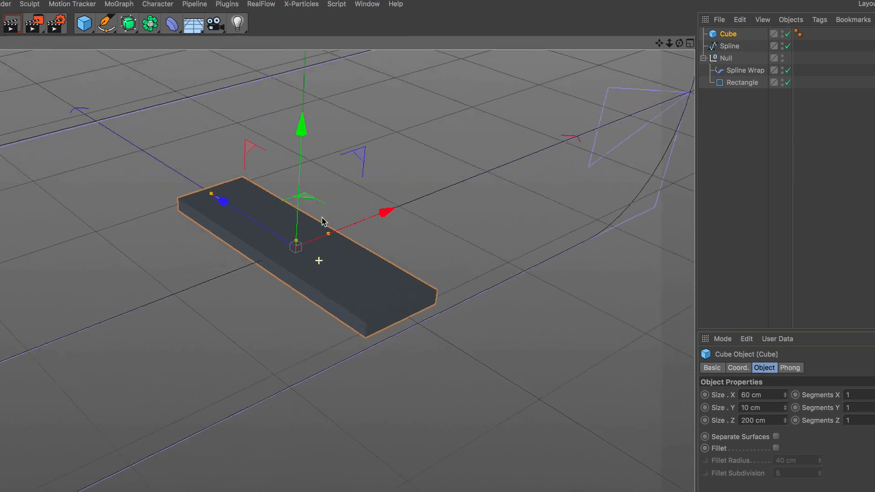
pyautogui.keyDown('alt'); pyautogui.moveTo(321, 222); pyautogui.dragTo(346, 126, button='right'); pyautogui.keyUp('alt')
pyautogui.keyDown('alt'); pyautogui.moveTo(316, 246); pyautogui.dragTo(288, 263, button='middle'); pyautogui.keyUp('alt')
pyautogui.keyDown('alt'); pyautogui.moveTo(288, 264); pyautogui.dragTo(291, 244, button='right'); pyautogui.keyUp('alt')
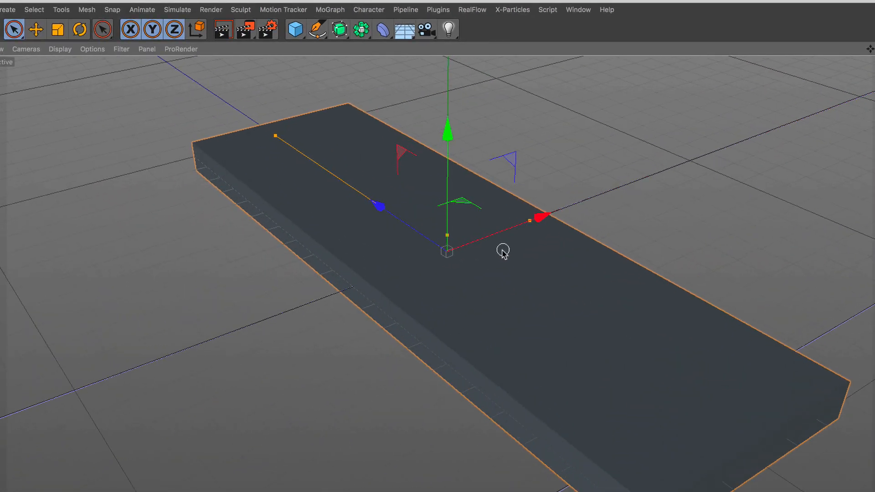
pyautogui.click(59, 49)
pyautogui.click(96, 79)
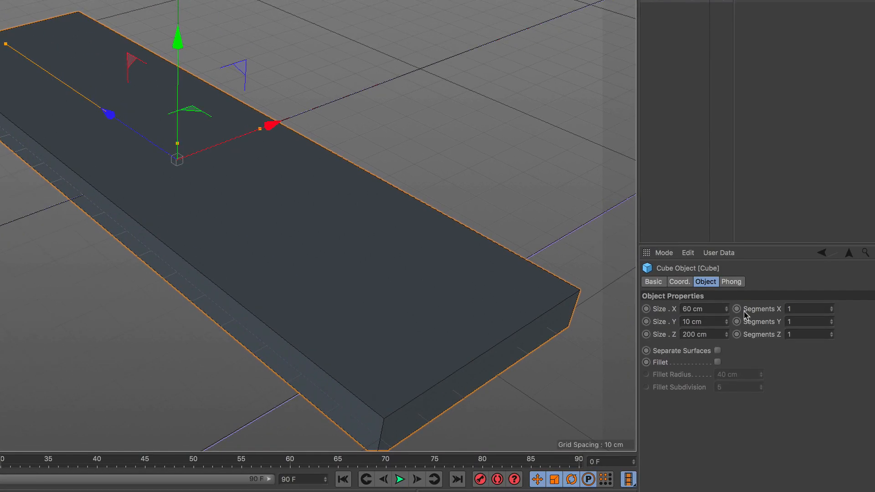
# Set the cube's Segments Z to 13 and Segments X to 10
pyautogui.click(804, 332)
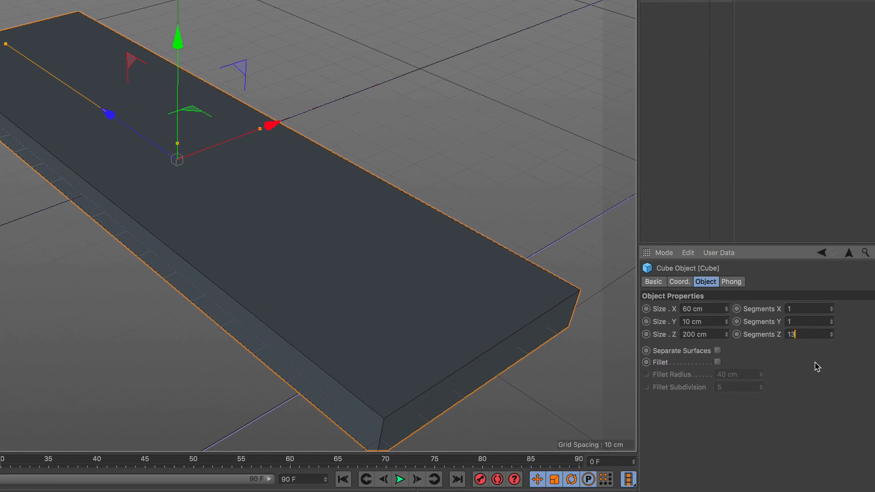
pyautogui.press('Return')
pyautogui.write('0')
pyautogui.press('Return')
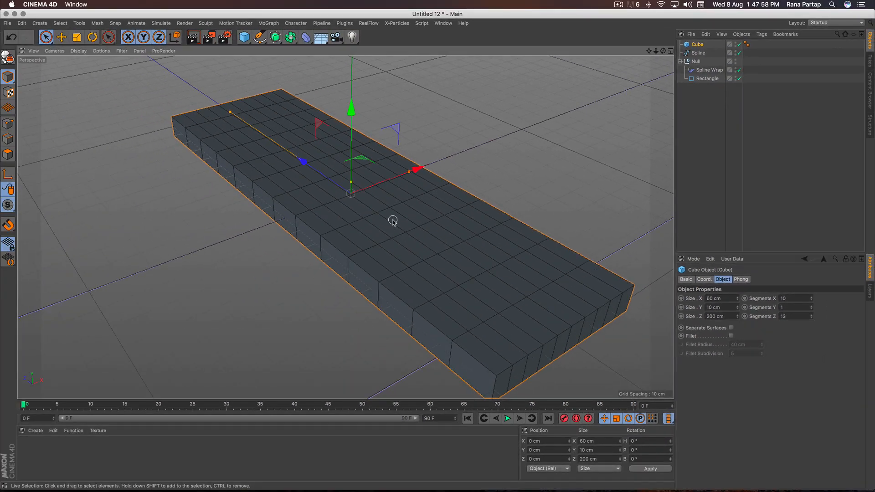
# Convert the segmented cube to an editable polygon object and enter polygon mode
pyautogui.scroll(-2, 238, 199)
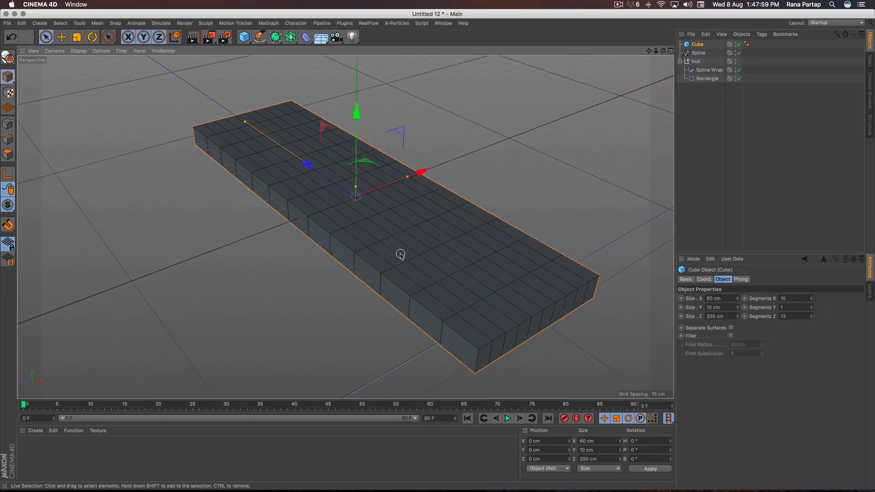
pyautogui.keyDown('alt'); pyautogui.moveTo(249, 246); pyautogui.dragTo(279, 139); pyautogui.keyUp('alt')
pyautogui.scroll(4, 417, 181)
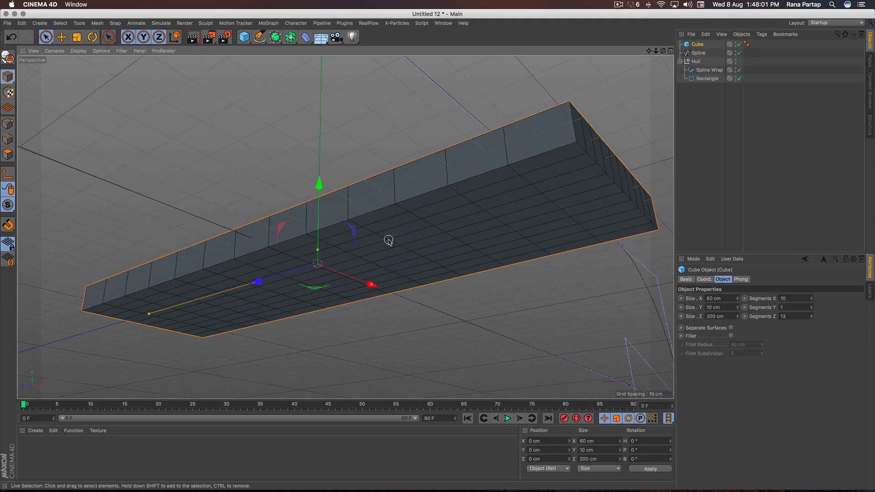
pyautogui.scroll(3, 370, 246)
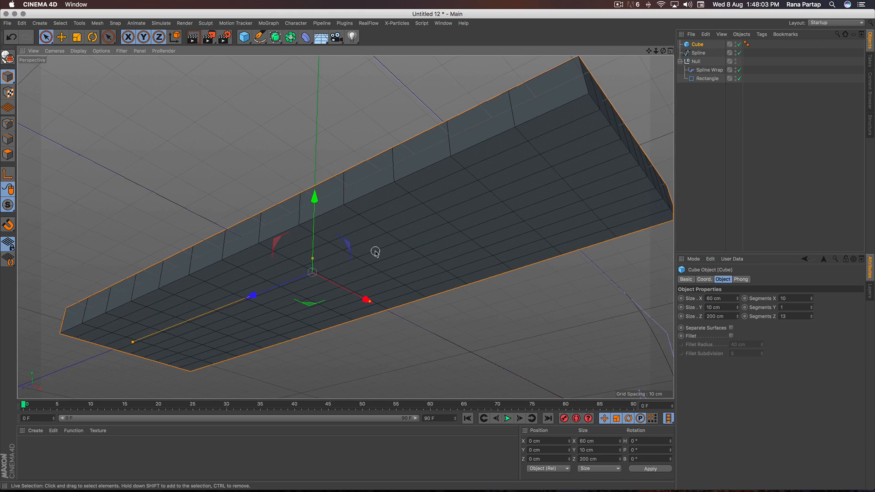
pyautogui.press('c')
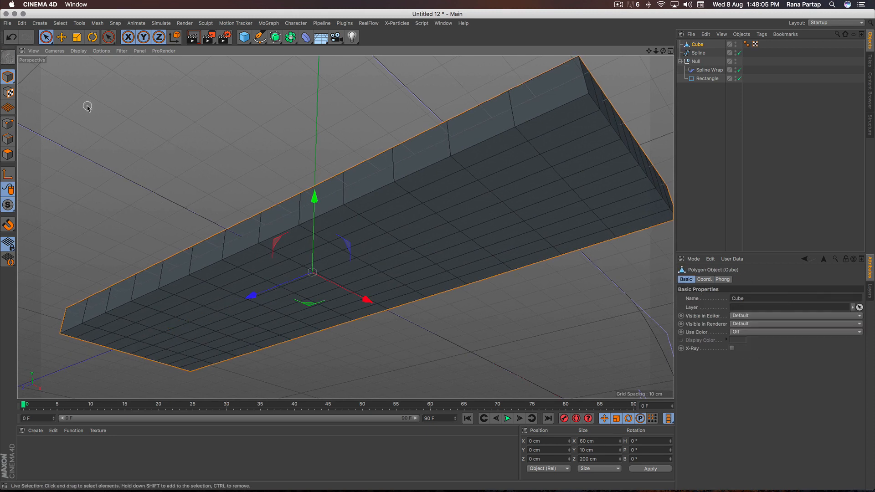
pyautogui.click(8, 154)
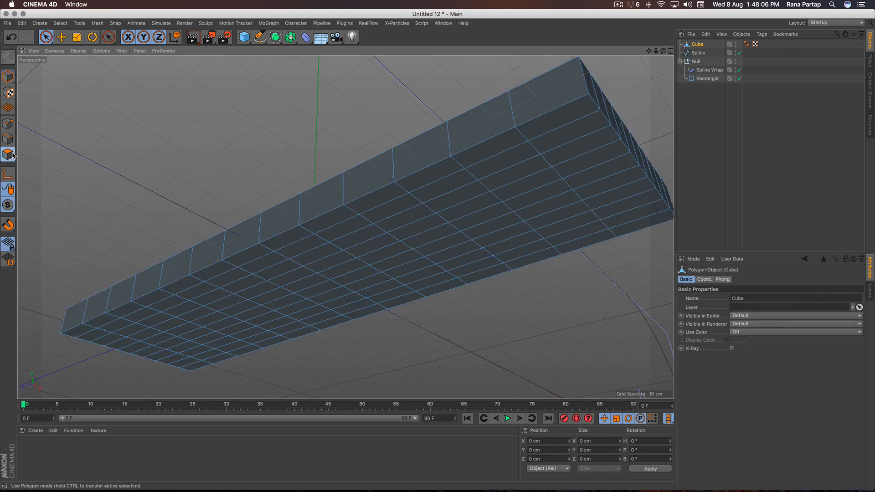
# Select the entire outermost row of 13 polygons along one long edge of the cube's underside
pyautogui.click(79, 331)
pyautogui.keyDown('shift'); pyautogui.click(102, 325); pyautogui.keyUp('shift')
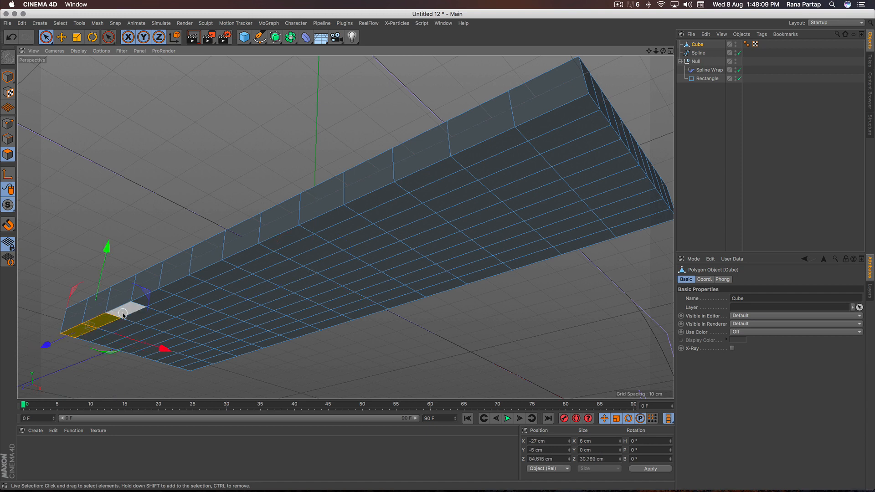
pyautogui.keyDown('shift'); pyautogui.click(126, 312); pyautogui.keyUp('shift')
pyautogui.keyDown('shift'); pyautogui.click(152, 300); pyautogui.keyUp('shift')
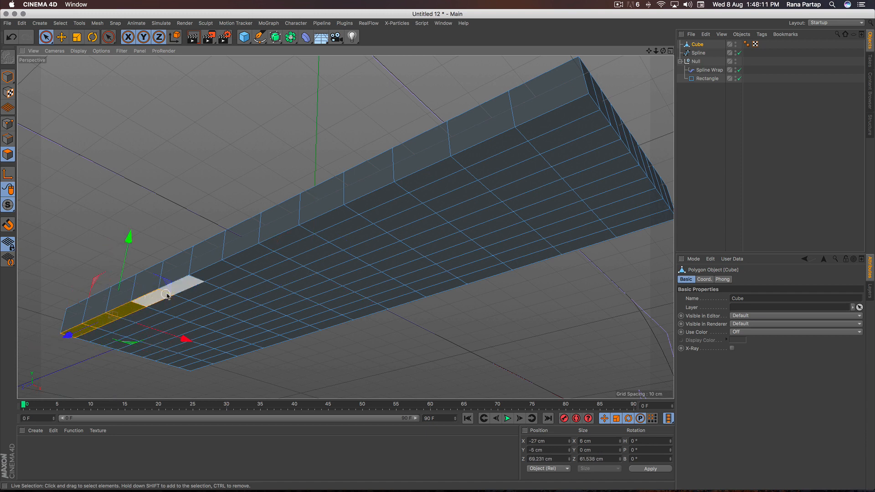
pyautogui.keyDown('shift'); pyautogui.click(185, 285); pyautogui.keyUp('shift')
pyautogui.keyDown('shift'); pyautogui.click(218, 271); pyautogui.keyUp('shift')
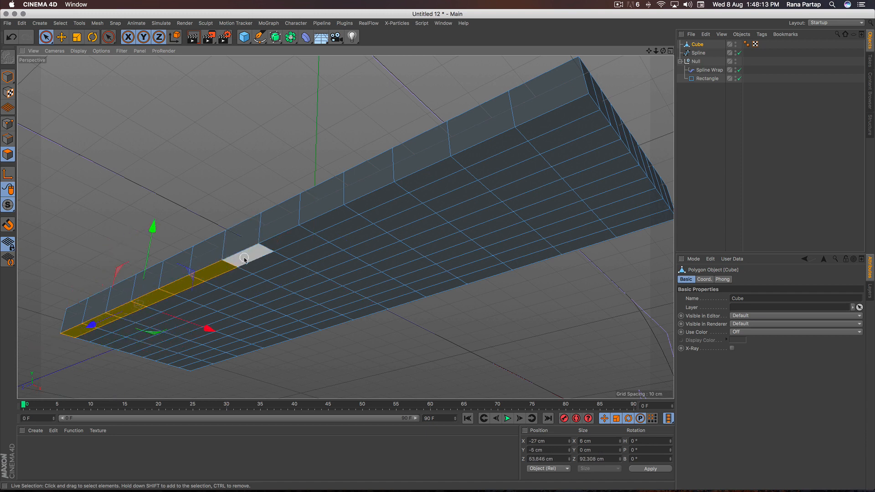
pyautogui.keyDown('shift'); pyautogui.click(250, 258); pyautogui.keyUp('shift')
pyautogui.keyDown('shift'); pyautogui.click(279, 244); pyautogui.keyUp('shift')
pyautogui.keyDown('shift'); pyautogui.click(328, 222); pyautogui.keyUp('shift')
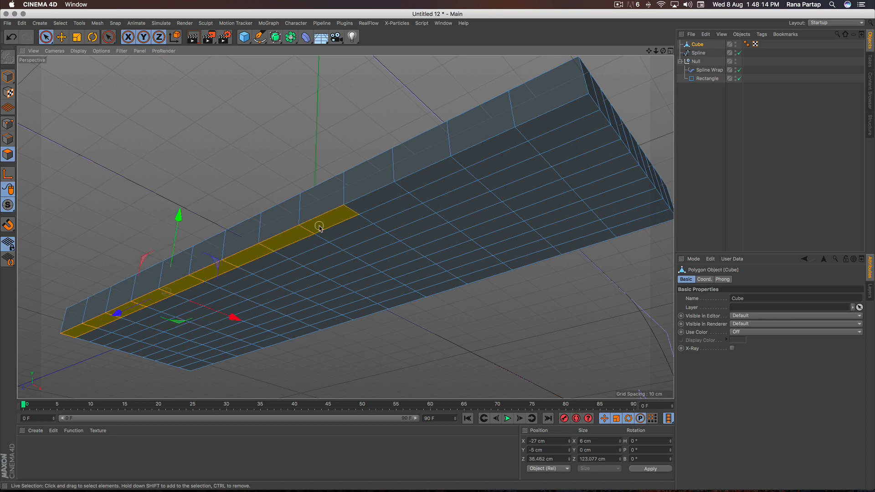
pyautogui.keyDown('shift'); pyautogui.click(383, 197); pyautogui.keyUp('shift')
pyautogui.keyDown('shift'); pyautogui.click(424, 174); pyautogui.keyUp('shift')
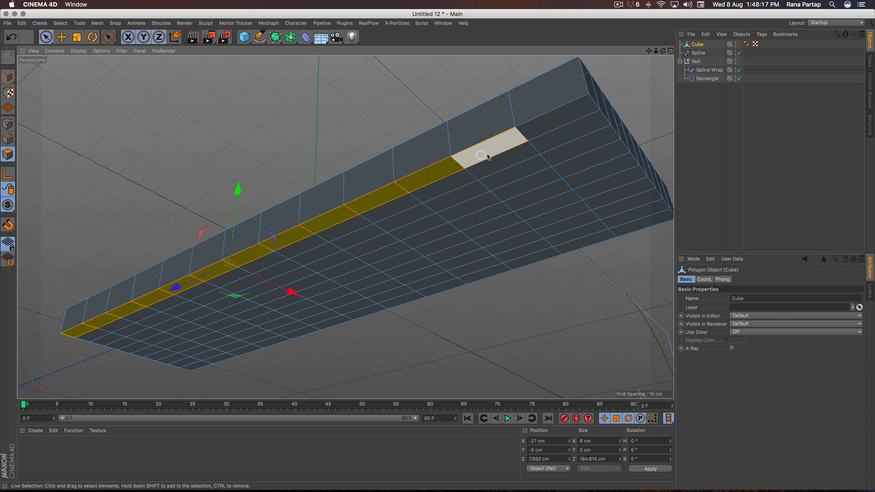
pyautogui.keyDown('shift'); pyautogui.click(484, 153); pyautogui.keyUp('shift')
pyautogui.keyDown('shift'); pyautogui.click(538, 129); pyautogui.keyUp('shift')
# Extrude the selected underside row downward by about 23.9 cm to form the step's riser, and return to model mode with Live Selection
pyautogui.rightClick(325, 99)
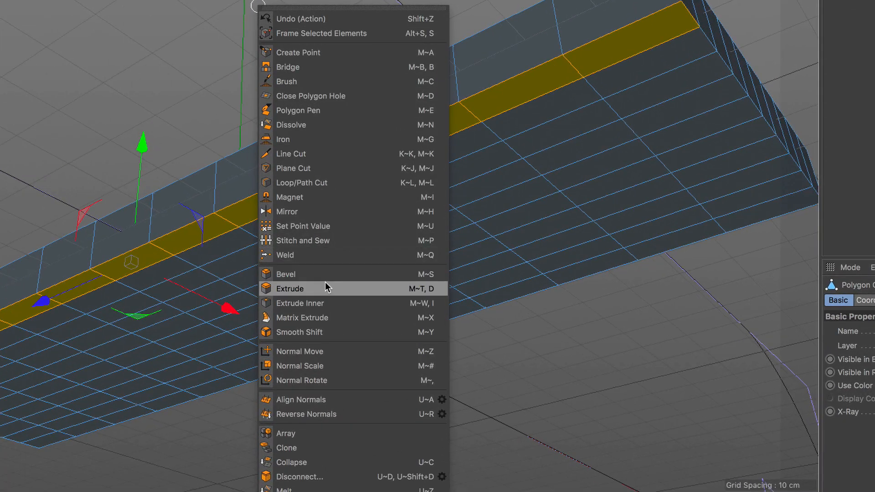
pyautogui.click(331, 276)
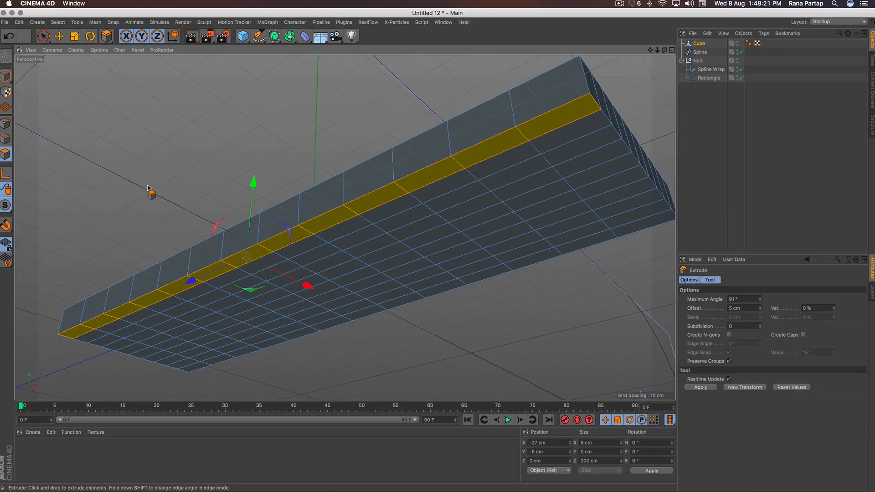
pyautogui.moveTo(150, 193); pyautogui.dragTo(331, 193)
pyautogui.click(6, 76)
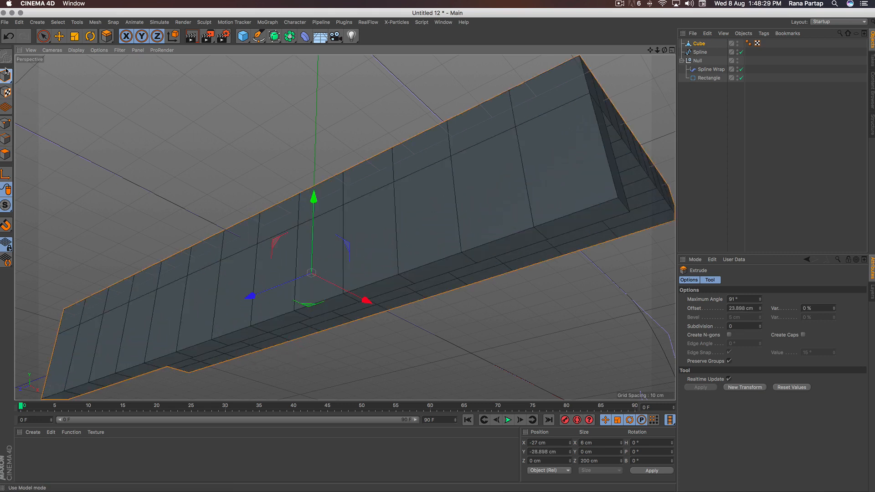
pyautogui.click(43, 36)
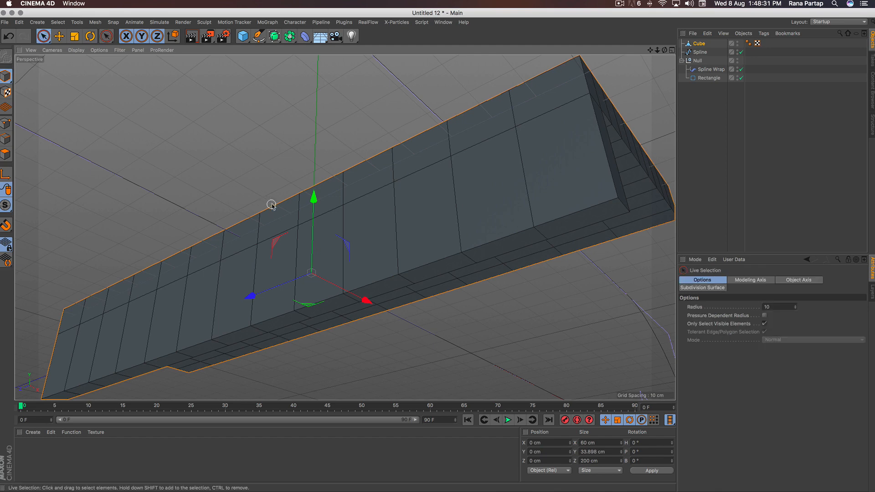
pyautogui.keyDown('alt'); pyautogui.moveTo(272, 205); pyautogui.dragTo(270, 272); pyautogui.keyUp('alt')
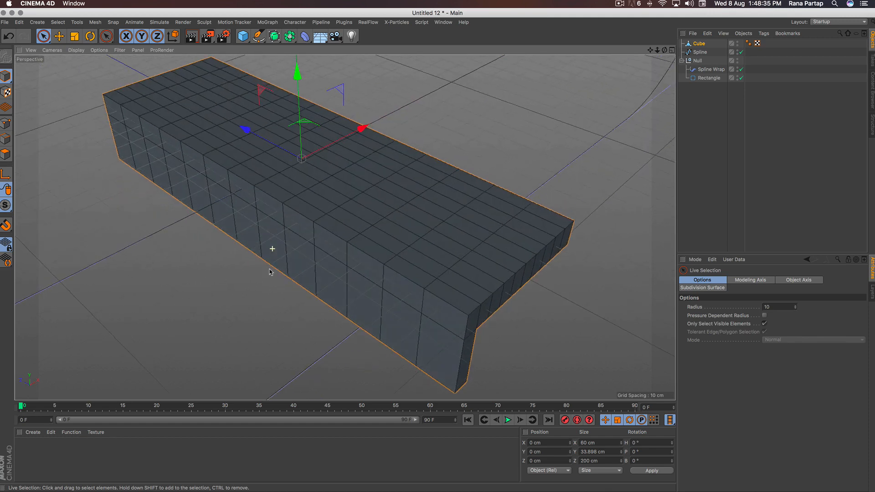
pyautogui.keyDown('alt'); pyautogui.moveTo(265, 261); pyautogui.dragTo(260, 283, button='right'); pyautogui.keyUp('alt')
pyautogui.keyDown('alt'); pyautogui.moveTo(263, 270); pyautogui.dragTo(286, 275, button='middle'); pyautogui.keyUp('alt')
pyautogui.scroll(2, 285, 275)
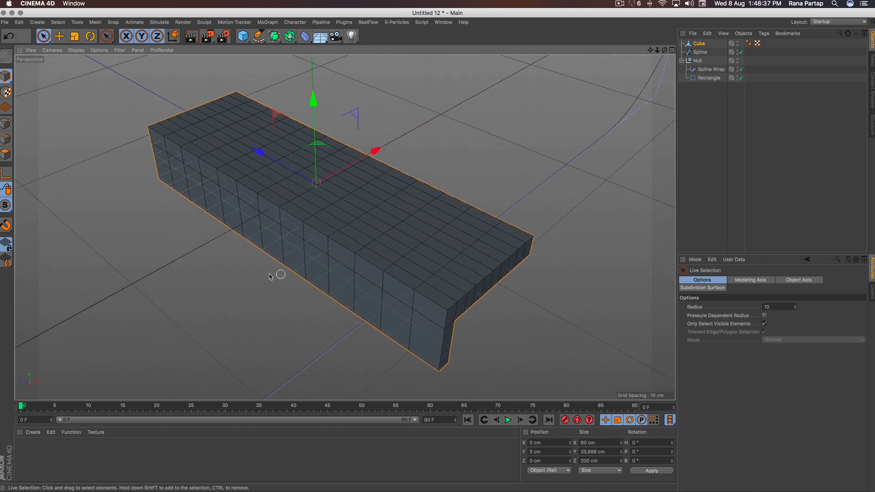
# Use Ring Selection in polygon mode to select one crosswise band near each end plus the border strips along the step's edges
pyautogui.click(6, 154)
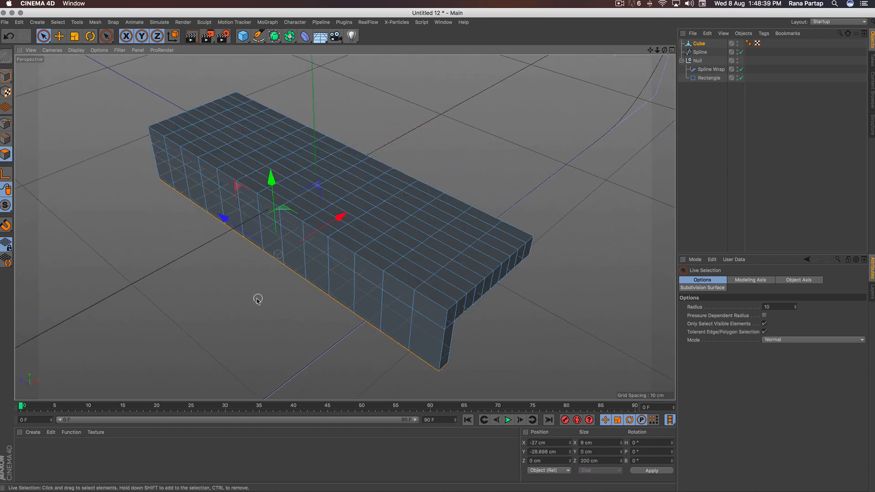
pyautogui.keyDown('alt'); pyautogui.moveTo(257, 299); pyautogui.dragTo(248, 306); pyautogui.keyUp('alt')
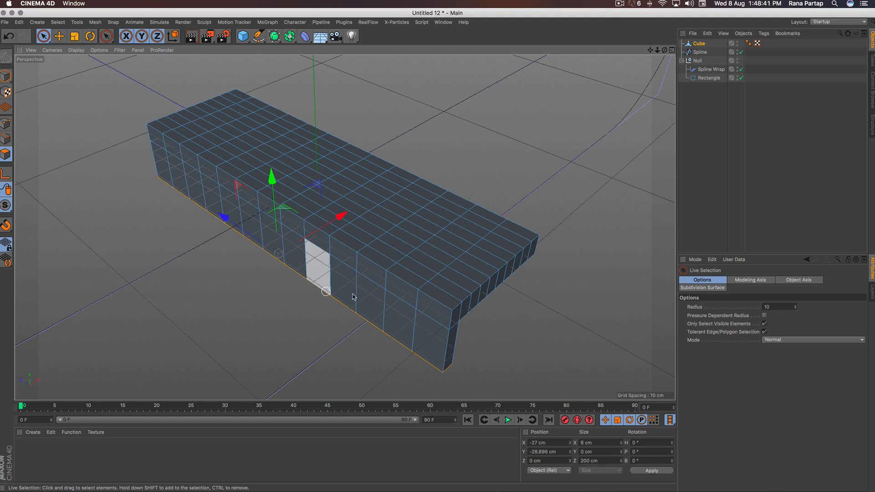
pyautogui.click(410, 272)
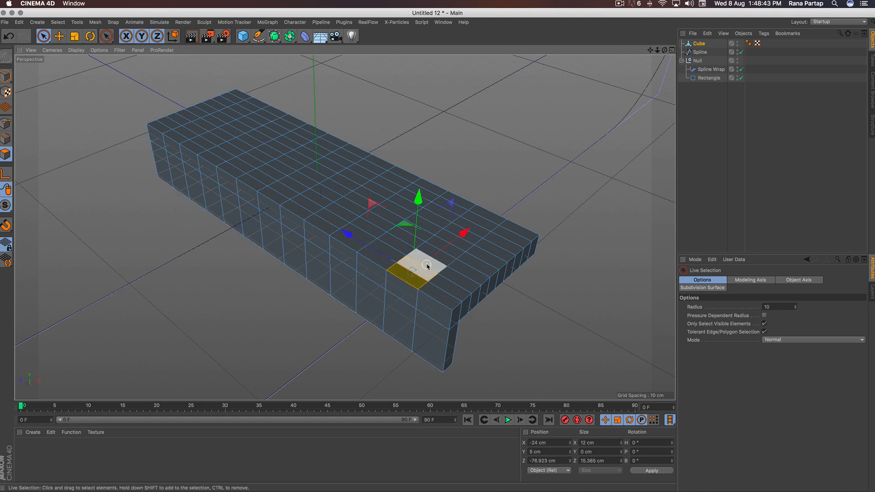
pyautogui.keyDown('shift'); pyautogui.click(431, 264); pyautogui.keyUp('shift')
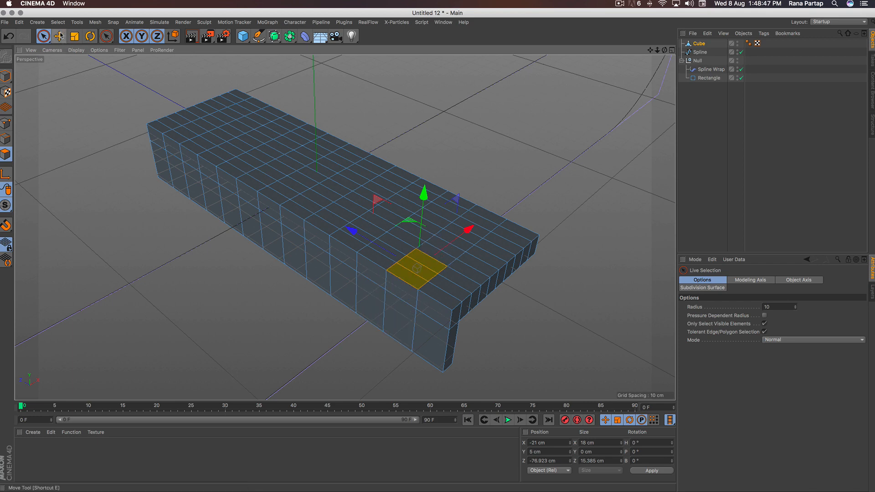
pyautogui.click(57, 22)
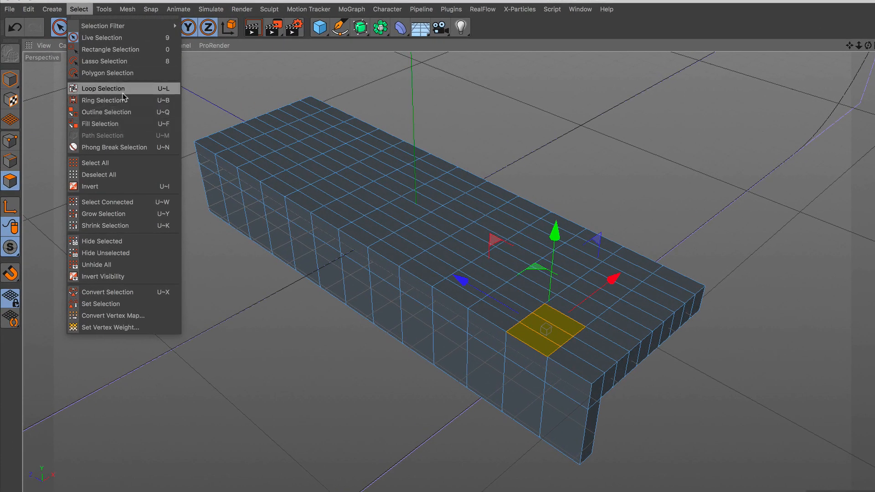
pyautogui.click(123, 101)
pyautogui.click(590, 310)
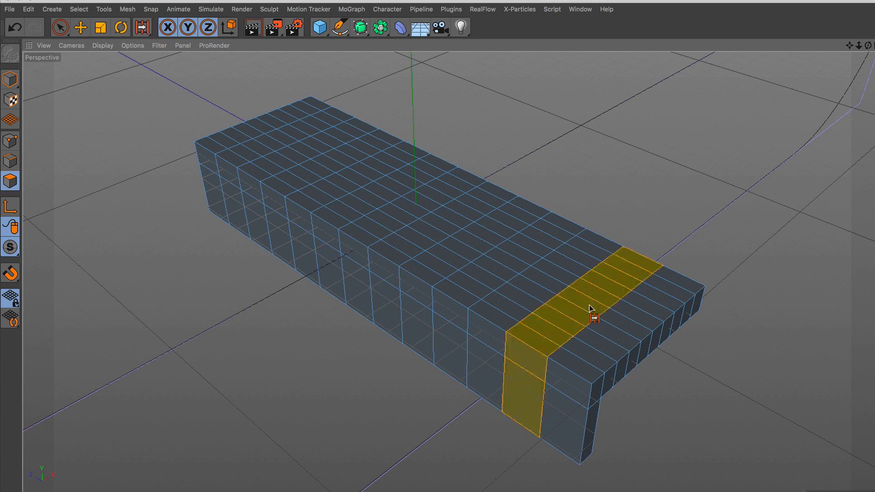
pyautogui.keyDown('shift'); pyautogui.click(274, 161); pyautogui.keyUp('shift')
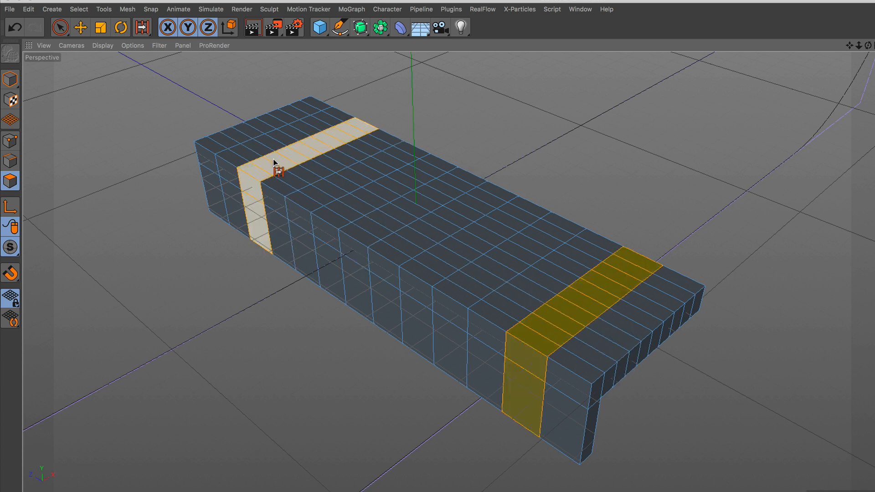
pyautogui.keyDown('shift'); pyautogui.click(364, 262); pyautogui.keyUp('shift')
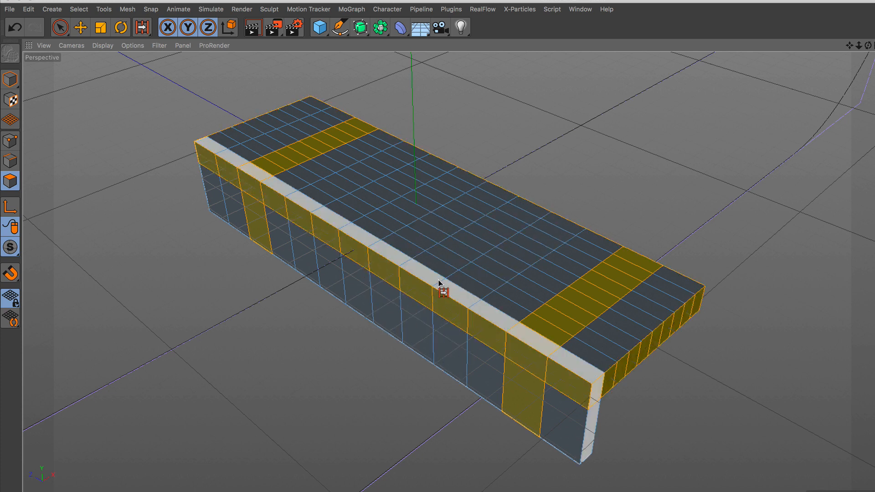
pyautogui.keyDown('shift'); pyautogui.click(438, 282); pyautogui.keyUp('shift')
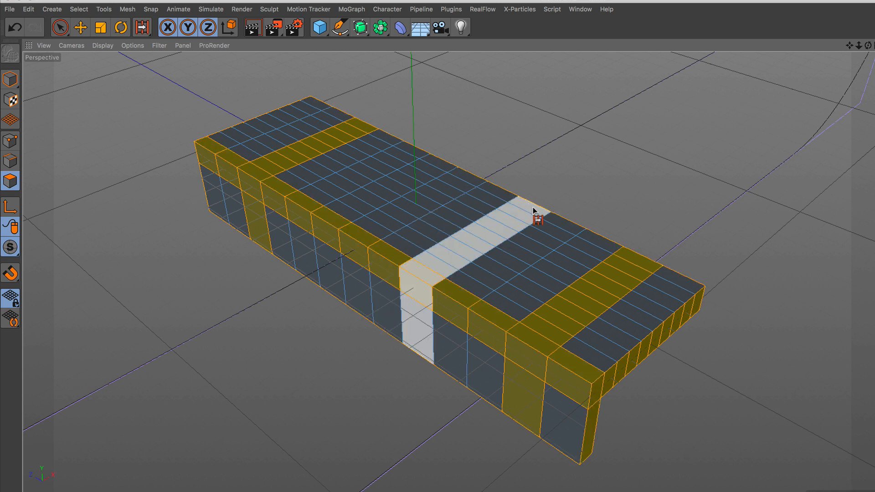
pyautogui.keyDown('shift'); pyautogui.click(517, 200); pyautogui.keyUp('shift')
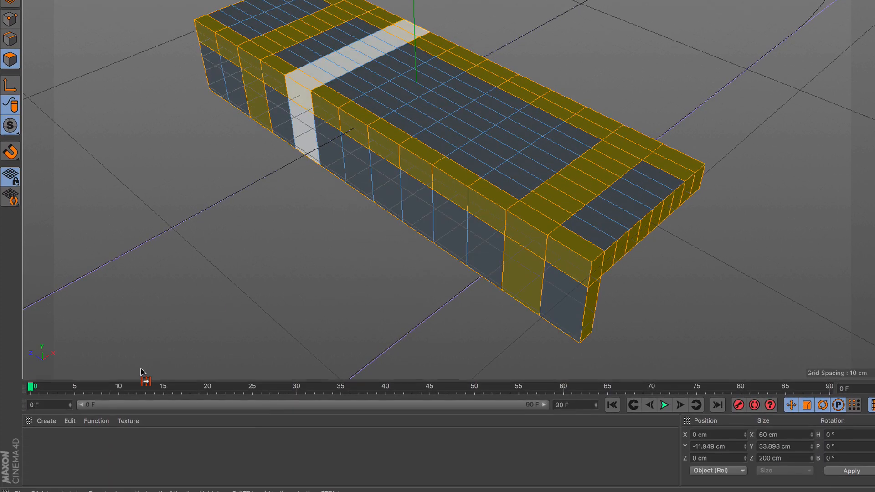
# Create a new material, apply it to the selected border polygons, and switch back to Live Selection
pyautogui.doubleClick(53, 430)
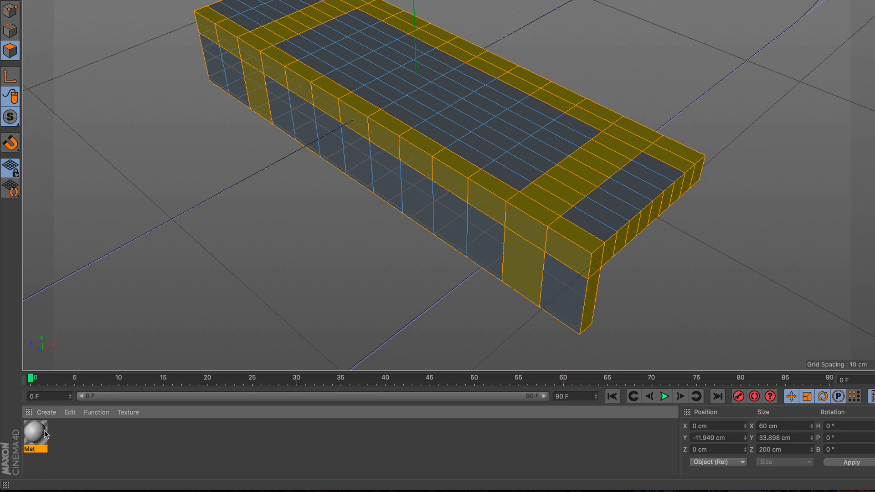
pyautogui.rightClick(41, 435)
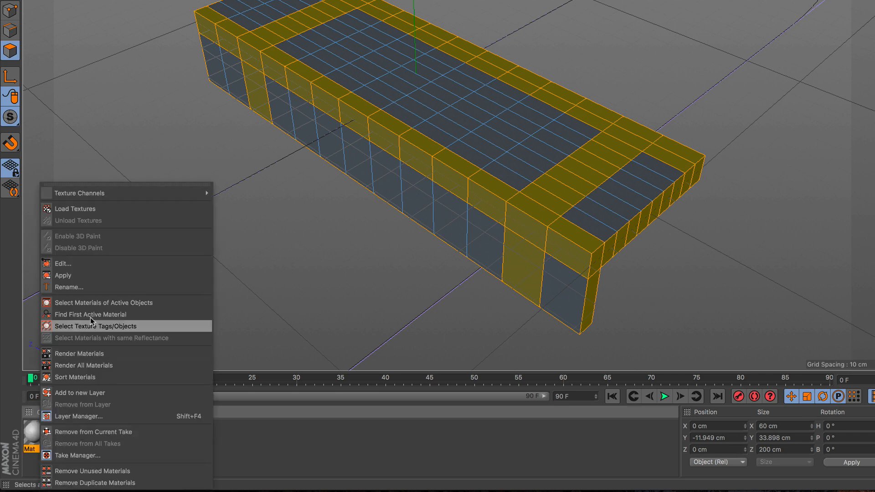
pyautogui.click(101, 276)
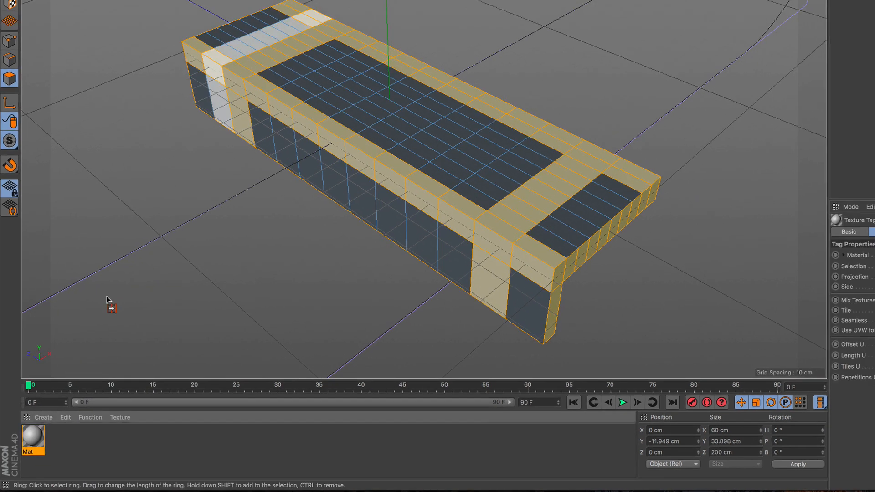
pyautogui.click(45, 37)
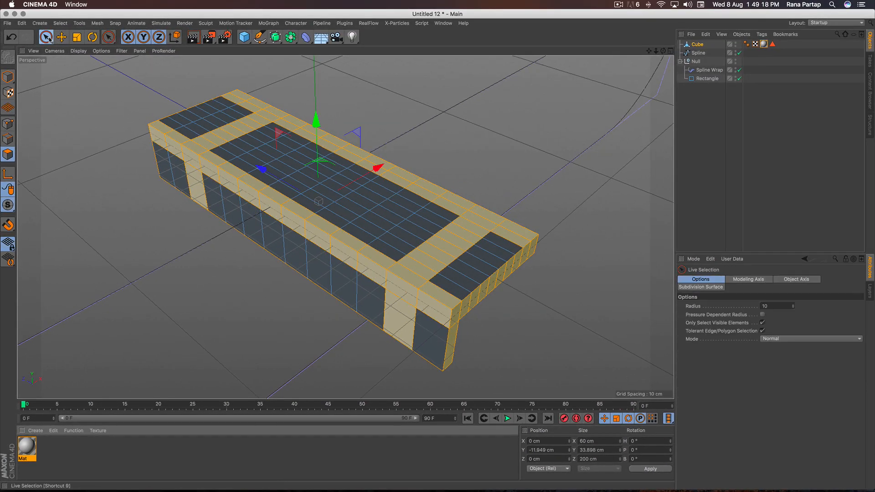
# Return to model mode, add a MoGraph Cloner and nest the cube step inside it
pyautogui.click(7, 77)
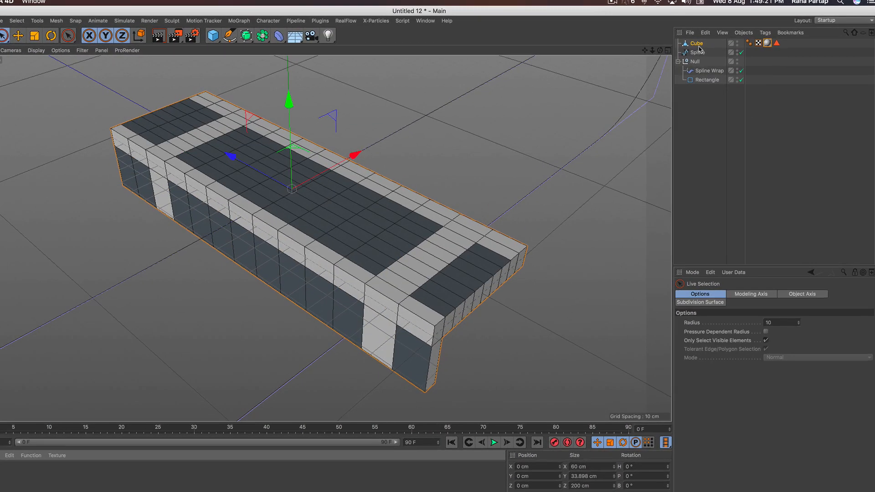
pyautogui.click(698, 44)
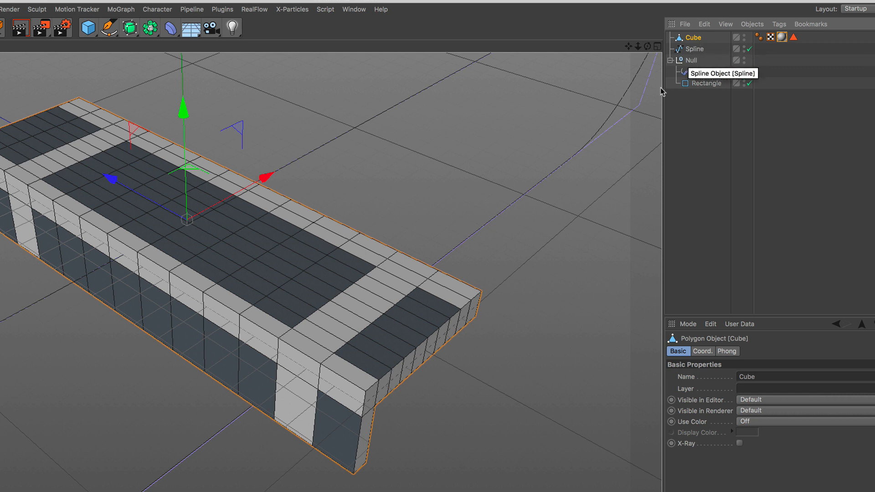
pyautogui.click(121, 10)
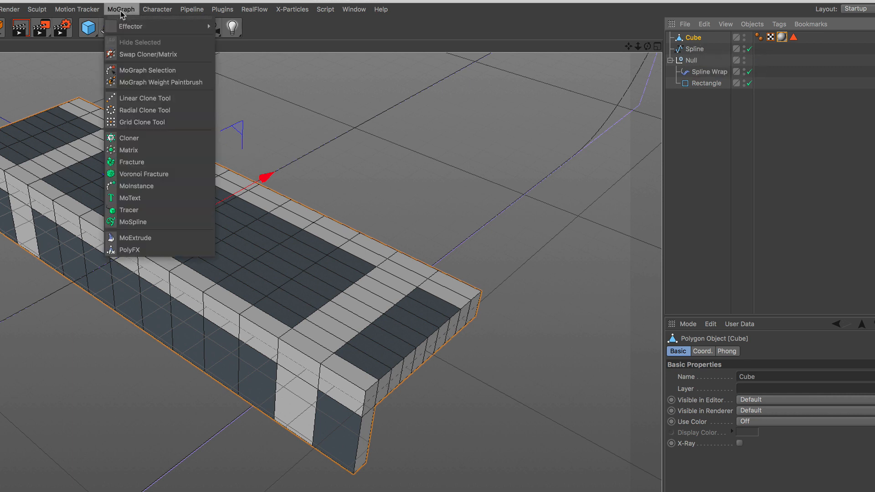
pyautogui.click(156, 138)
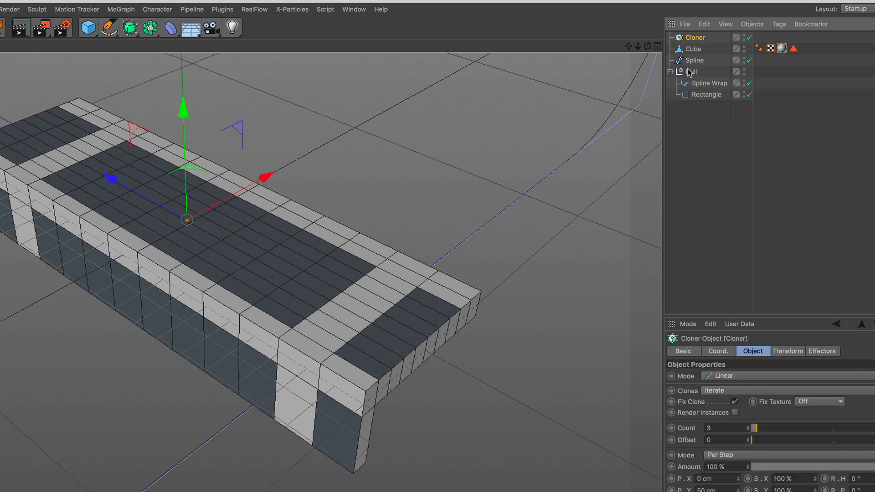
pyautogui.moveTo(700, 42); pyautogui.dragTo(701, 42)
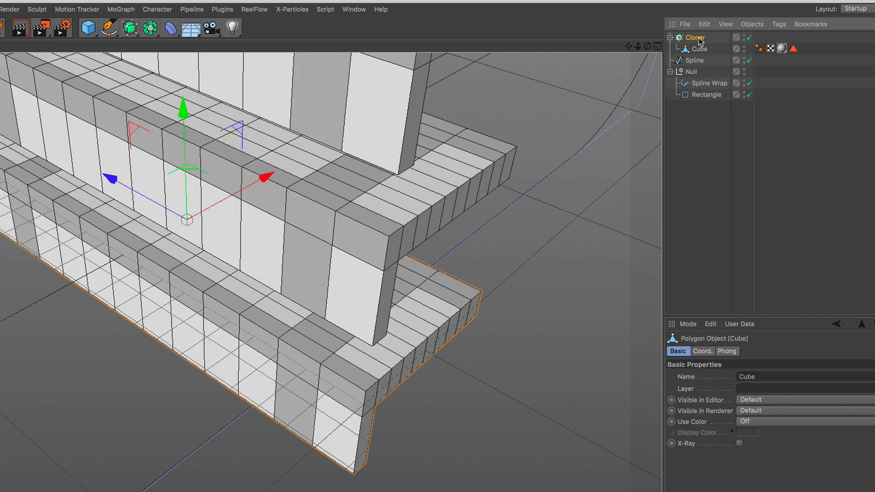
pyautogui.click(701, 41)
# Add a MoGraph Spline effector to the selected Cloner
pyautogui.keyDown('alt'); pyautogui.moveTo(89, 309); pyautogui.dragTo(61, 438, button='right'); pyautogui.keyUp('alt')
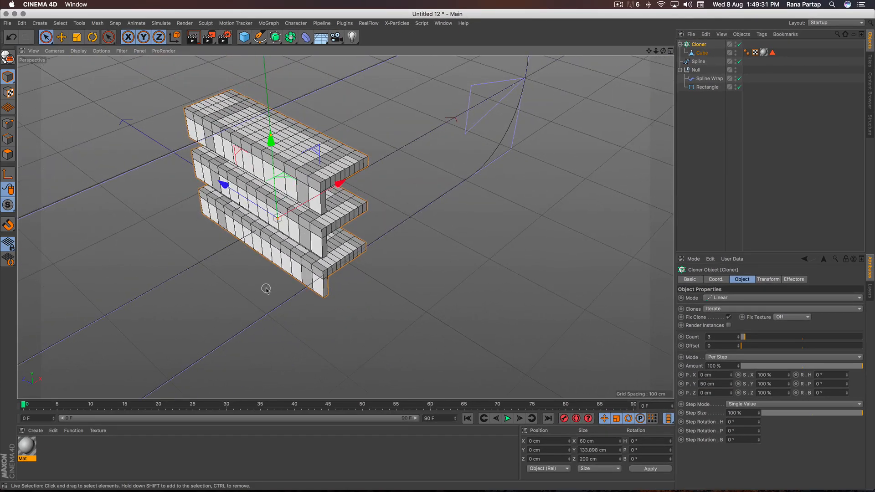
pyautogui.keyDown('alt'); pyautogui.moveTo(266, 289); pyautogui.dragTo(260, 289); pyautogui.keyUp('alt')
pyautogui.keyDown('alt'); pyautogui.moveTo(260, 289); pyautogui.dragTo(267, 309, button='right'); pyautogui.keyUp('alt')
pyautogui.moveTo(268, 309)
pyautogui.keyDown('alt'); pyautogui.mouseDown(button='middle')
pyautogui.moveTo(402, 251)
pyautogui.moveTo(366, 258)
pyautogui.mouseUp(button='middle'); pyautogui.keyUp('alt')
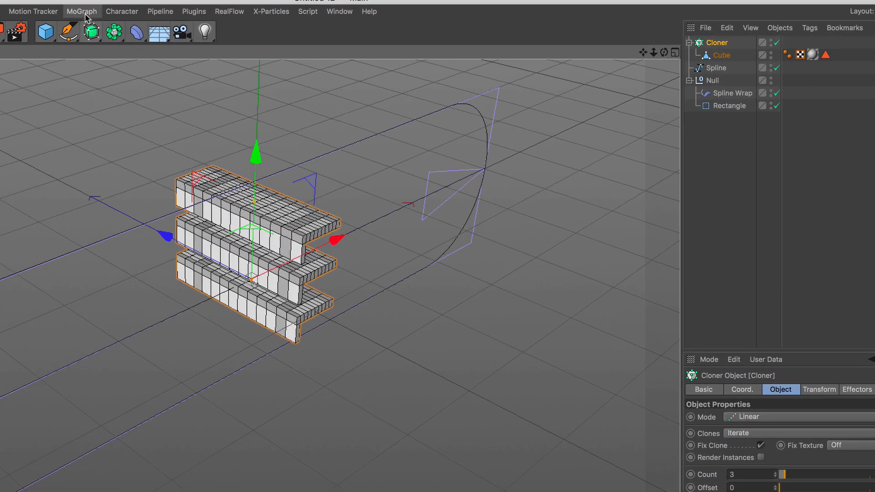
pyautogui.click(82, 11)
pyautogui.moveTo(134, 34)
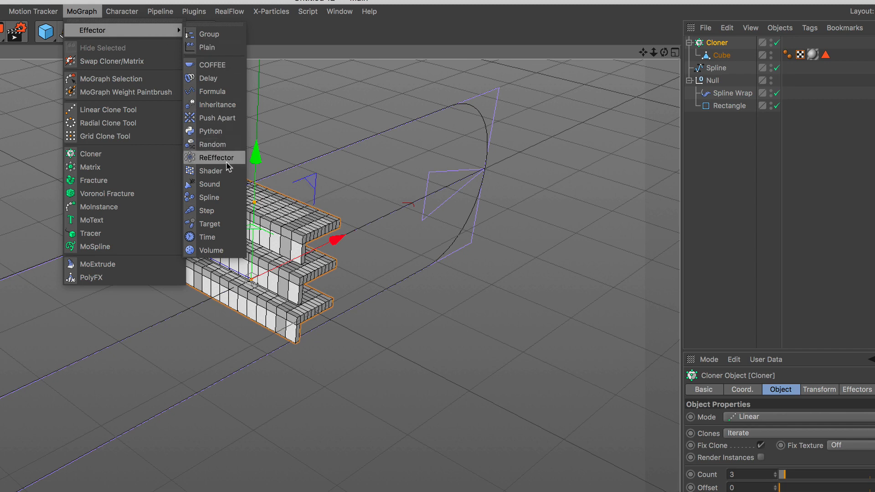
pyautogui.click(227, 197)
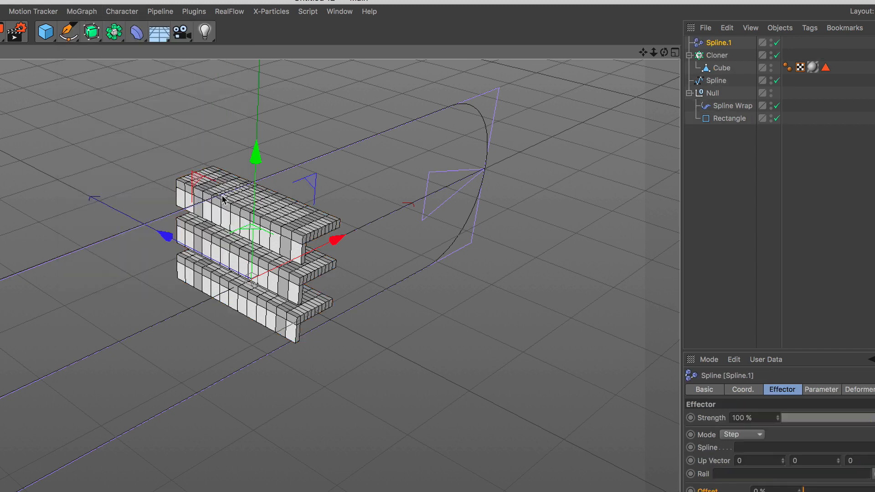
# Check the Cloner's assigned effectors and set the Rectangle as the Spline effector's path
pyautogui.click(715, 55)
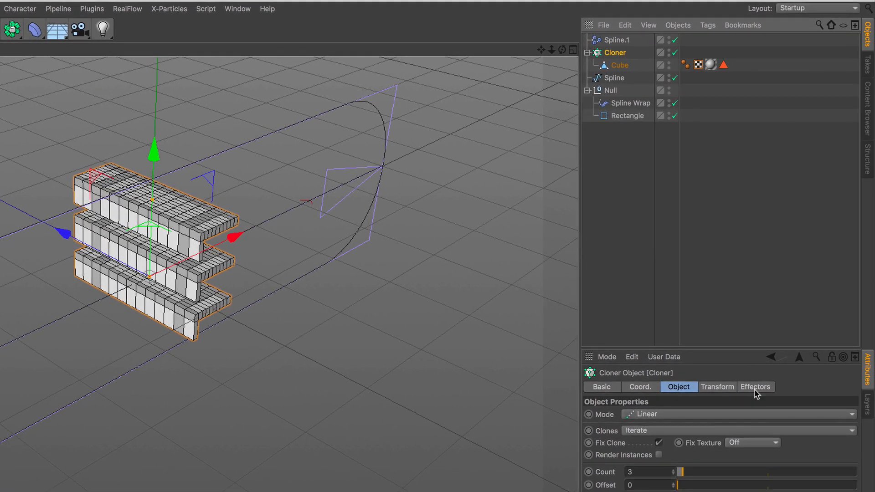
pyautogui.click(866, 395)
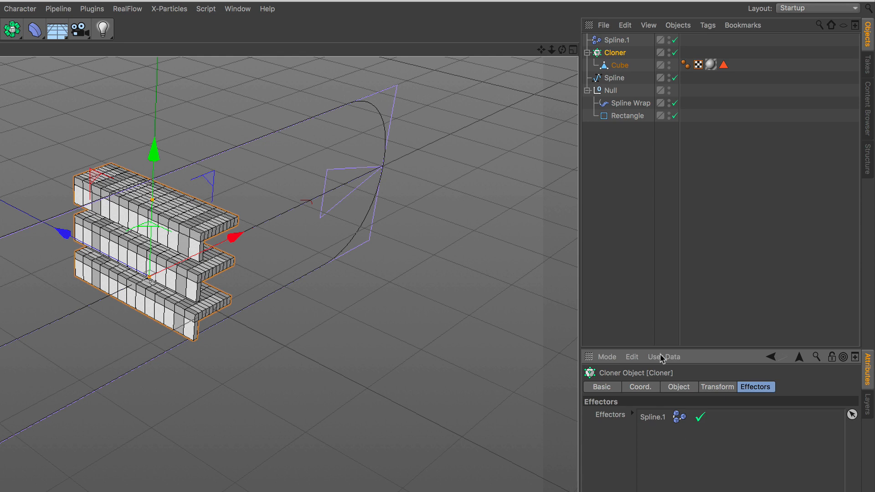
pyautogui.click(608, 42)
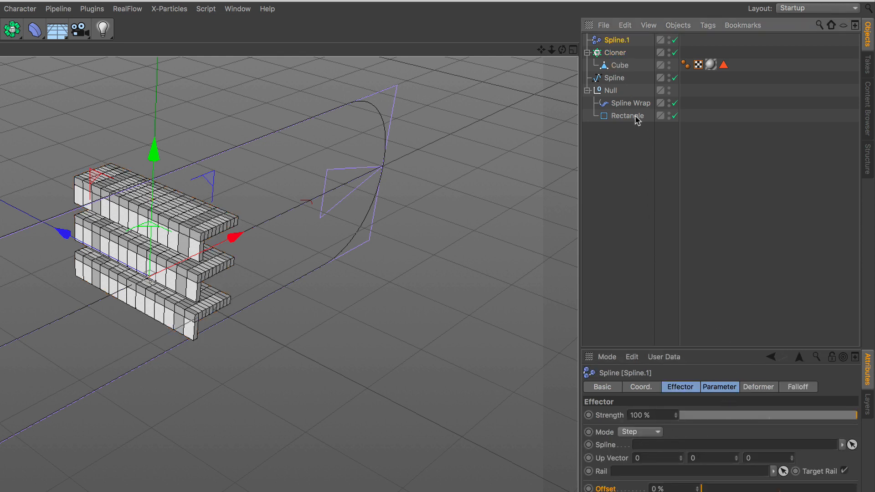
pyautogui.moveTo(694, 418); pyautogui.dragTo(671, 446)
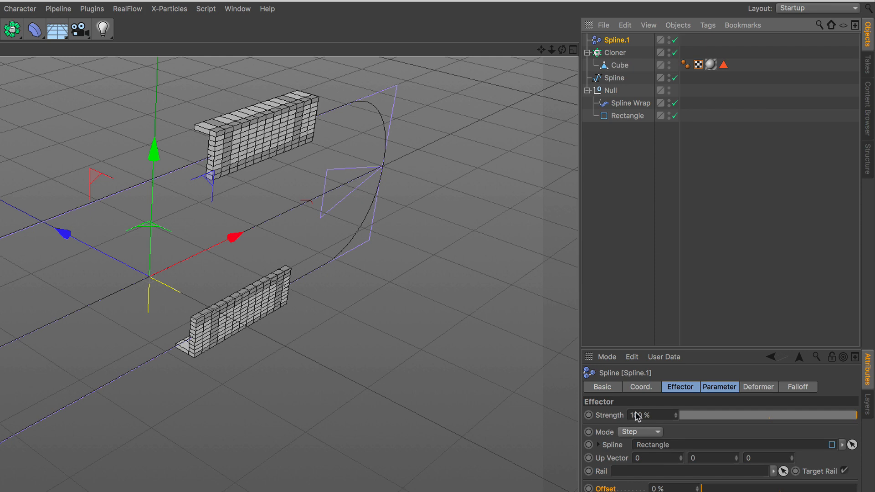
# Rotate the cube inside the Cloner to a heading of -90° and a bank of 90°, and return to Live Selection
pyautogui.click(619, 68)
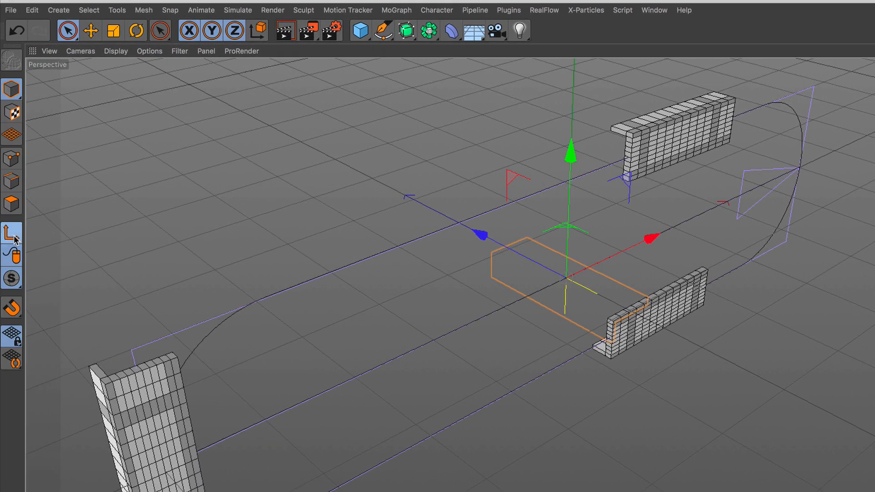
pyautogui.click(136, 31)
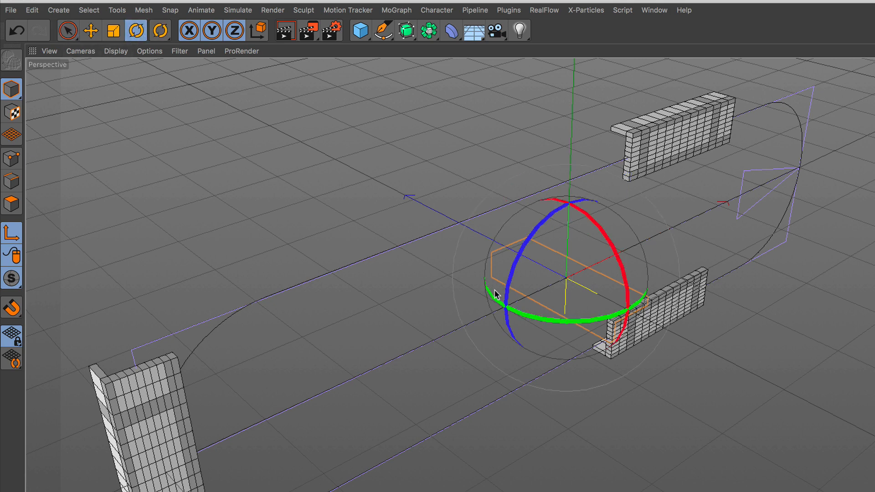
pyautogui.moveTo(556, 318); pyautogui.dragTo(214, 227)
pyautogui.moveTo(602, 234); pyautogui.dragTo(618, 350)
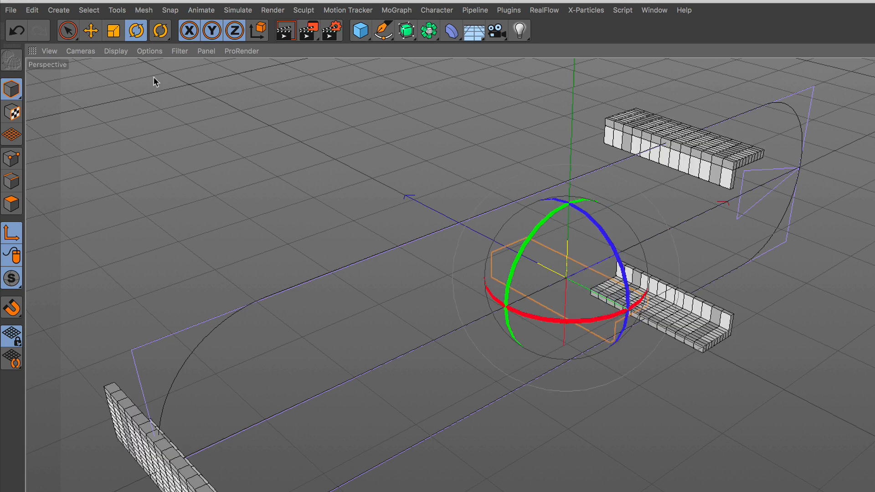
pyautogui.click(64, 32)
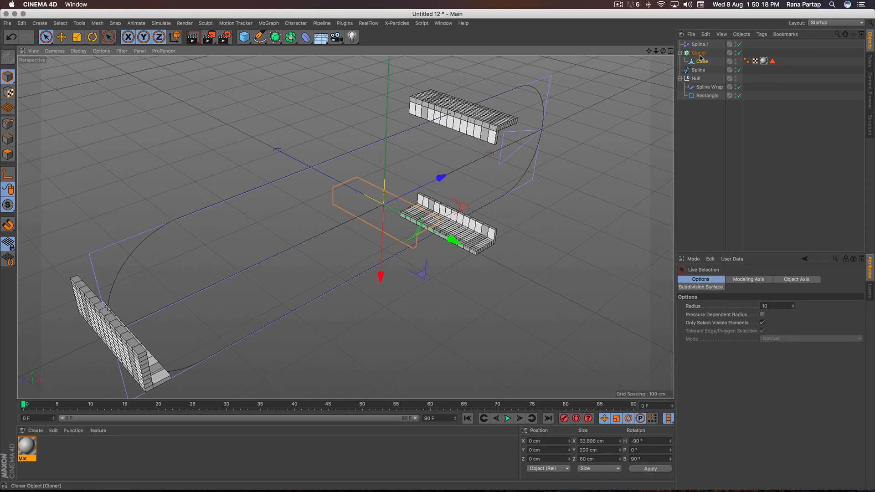
# Set the Cloner's count to 33 so the steps fill the rounded rectangle path
pyautogui.click(810, 54)
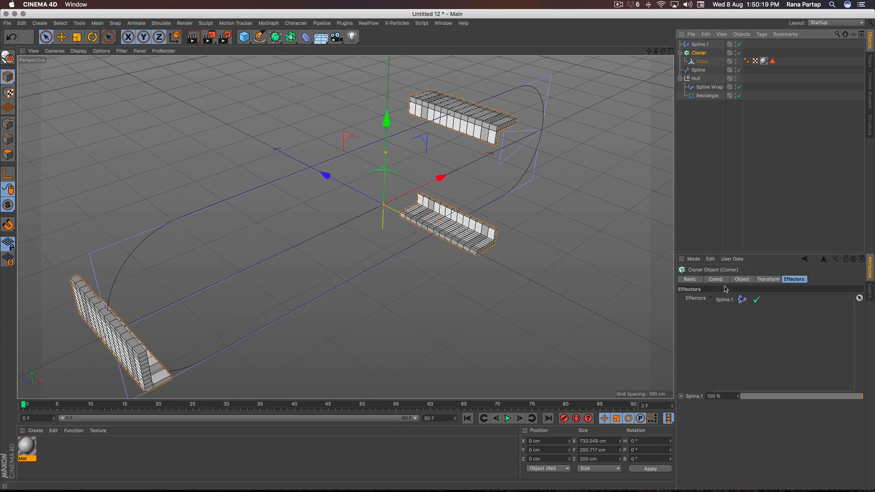
pyautogui.click(742, 279)
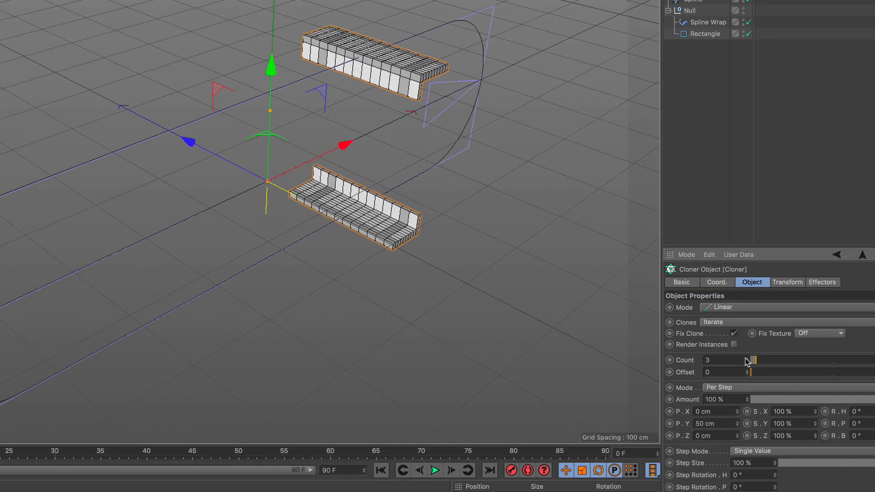
pyautogui.moveTo(748, 362); pyautogui.dragTo(747, 362)
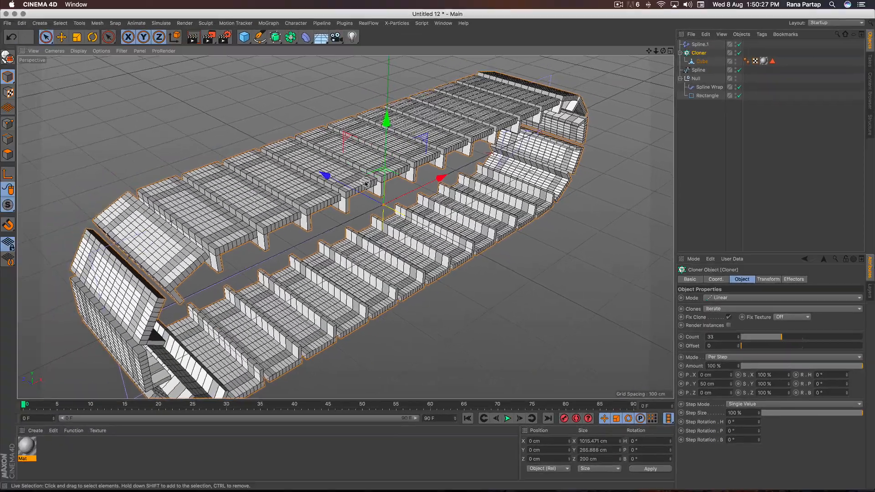
# Select every object in the scene and group them all under one null
pyautogui.scroll(-2, 386, 195)
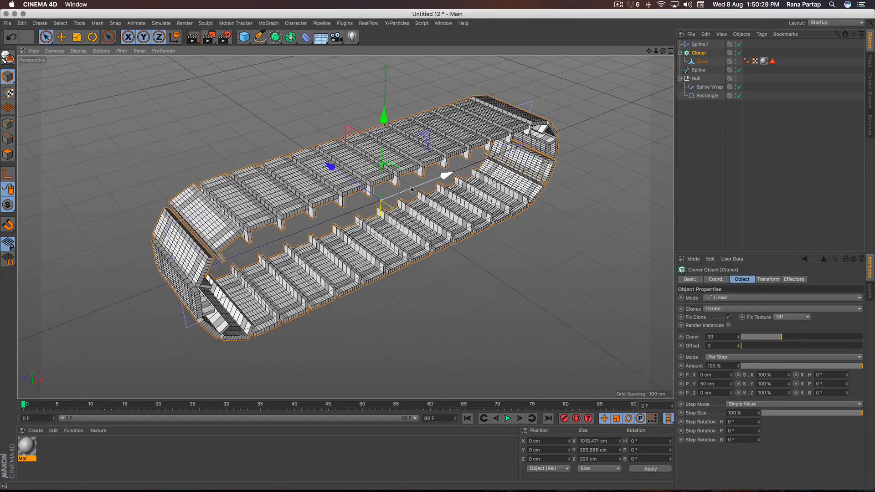
pyautogui.moveTo(704, 118); pyautogui.dragTo(707, 44)
pyautogui.rightClick(706, 44)
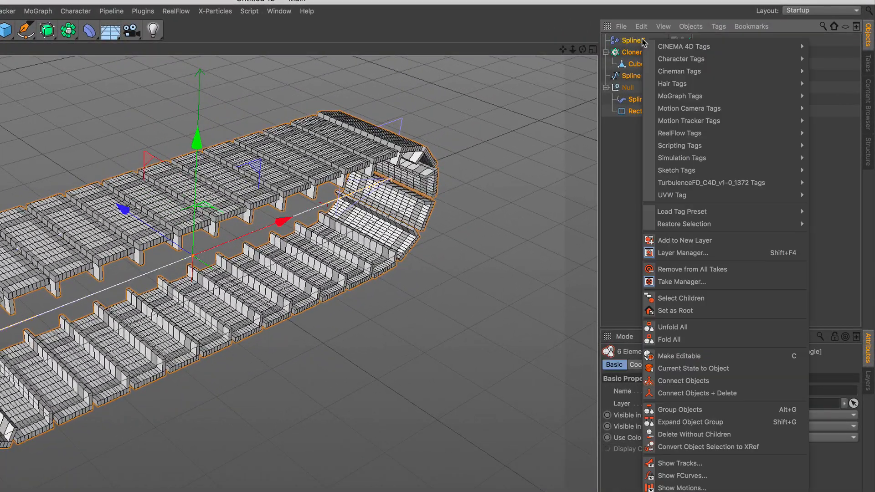
pyautogui.click(714, 411)
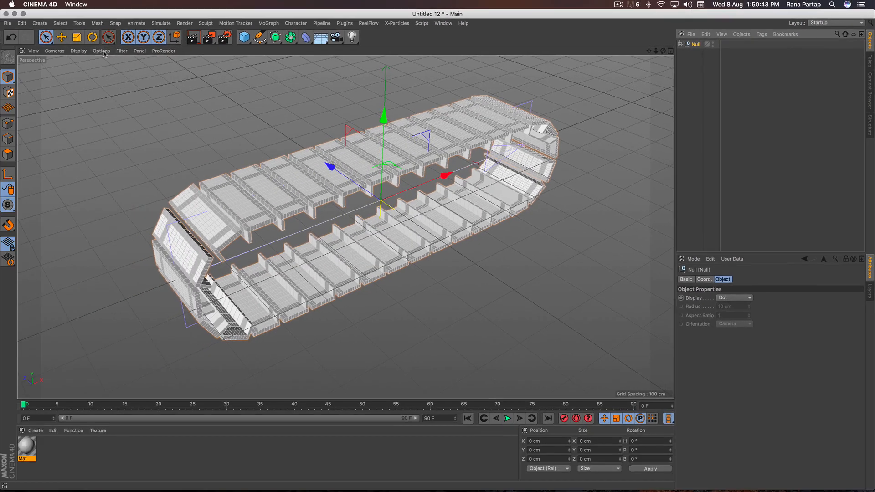
# Tilt the whole escalator group to a bank of -30° and return to Live Selection
pyautogui.press('r')
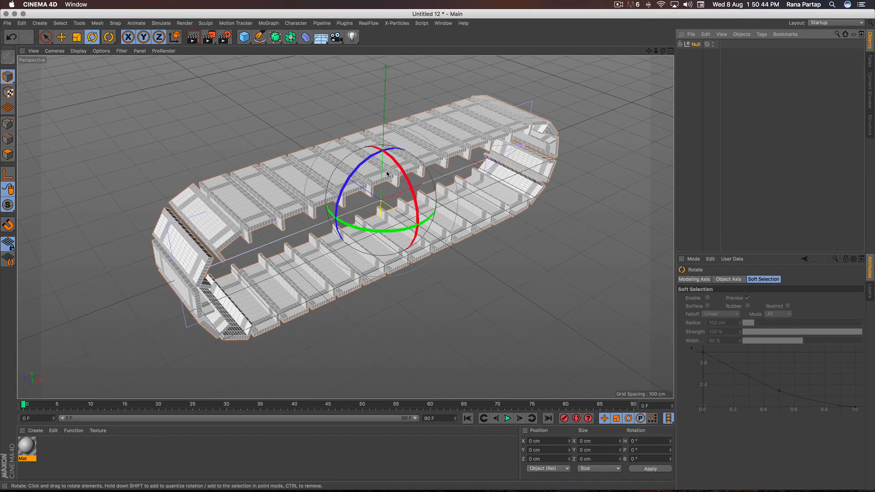
pyautogui.moveTo(372, 162); pyautogui.dragTo(351, 180)
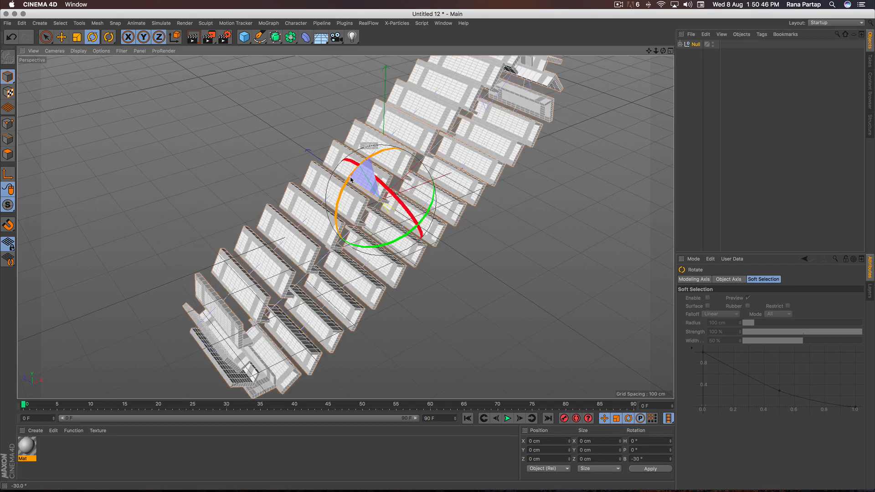
pyautogui.scroll(-2, 357, 207)
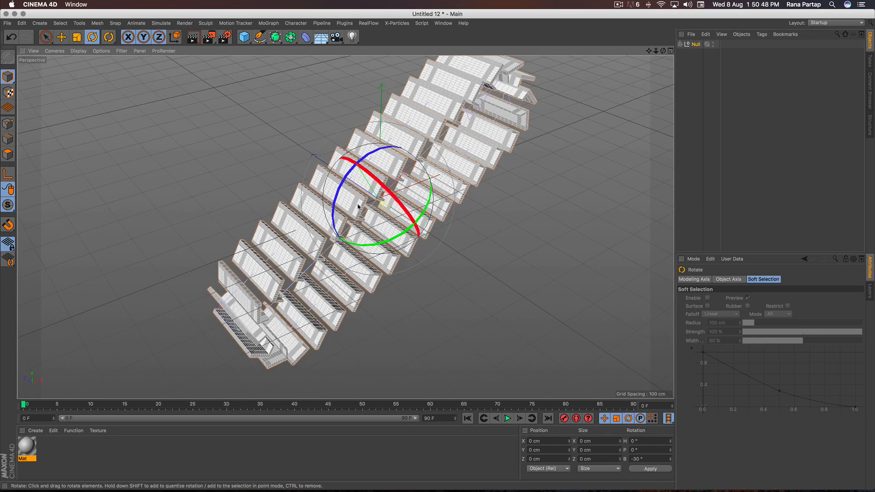
pyautogui.click(45, 36)
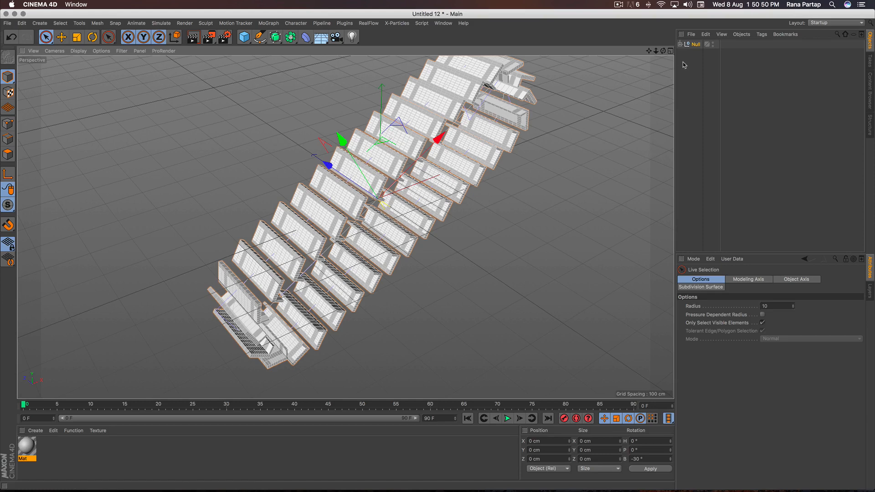
# Rotate the cube inside the grouped Cloner until the treads on the incline are level, and return to Live Selection
pyautogui.click(680, 45)
pyautogui.click(710, 72)
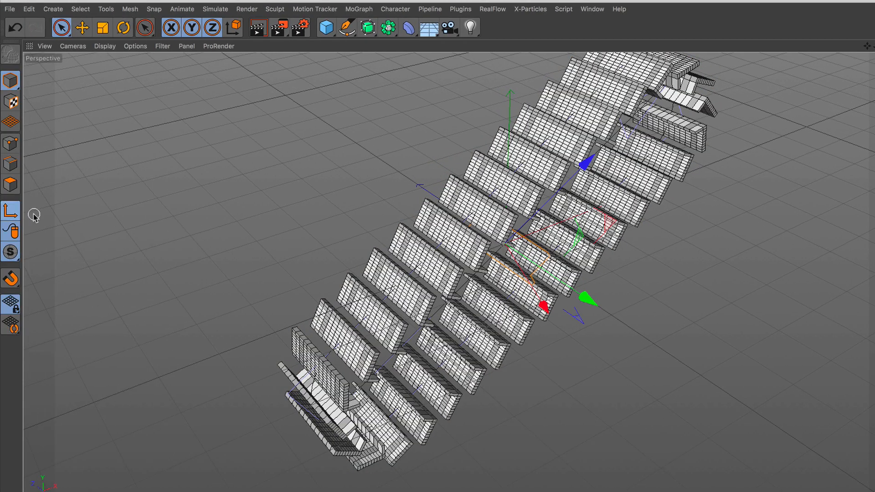
pyautogui.click(124, 28)
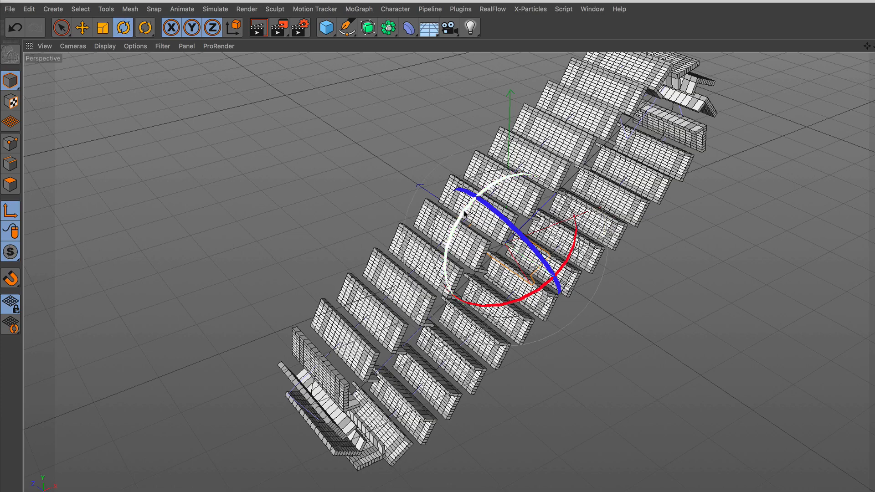
pyautogui.moveTo(464, 214); pyautogui.dragTo(428, 276)
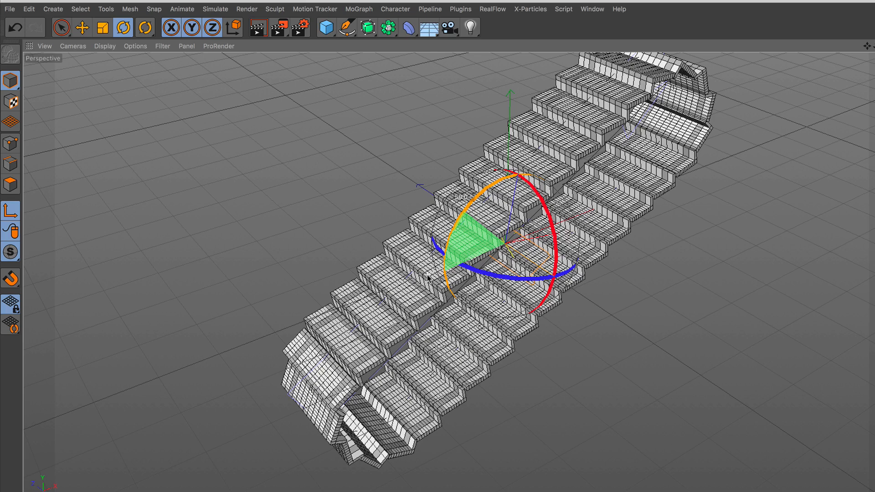
pyautogui.moveTo(424, 289); pyautogui.dragTo(426, 296)
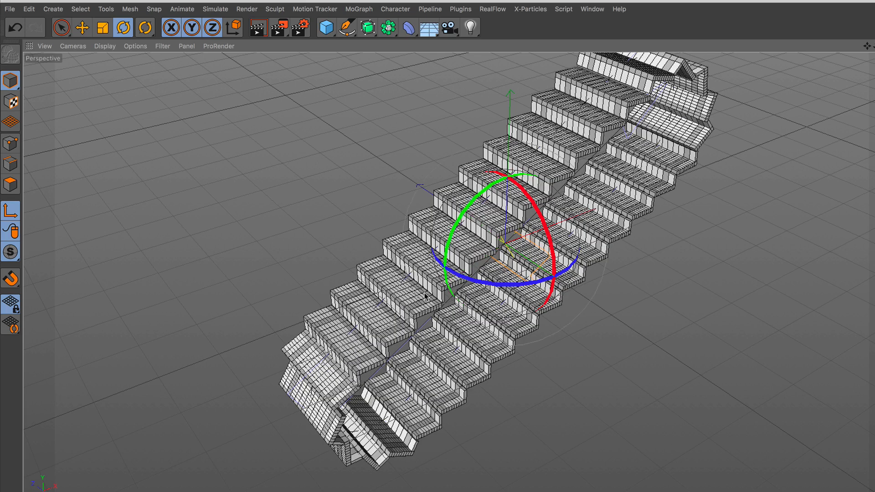
pyautogui.click(65, 32)
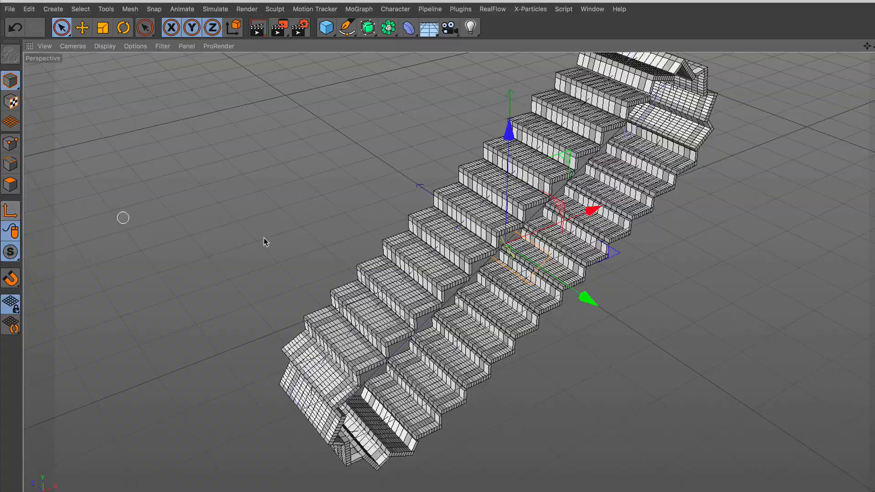
# Set the Cloner's count to 34 to tighten the joints between neighbouring steps
pyautogui.scroll(1, 501, 228)
pyautogui.keyDown('alt'); pyautogui.moveTo(502, 226); pyautogui.dragTo(560, 336); pyautogui.keyUp('alt')
pyautogui.keyDown('alt'); pyautogui.moveTo(528, 357); pyautogui.dragTo(585, 201, button='right'); pyautogui.keyUp('alt')
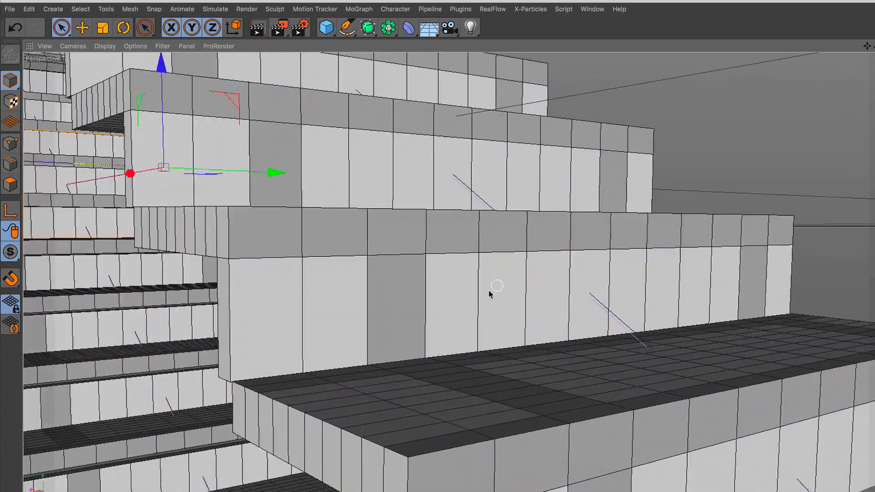
pyautogui.keyDown('alt'); pyautogui.moveTo(484, 292); pyautogui.dragTo(591, 300); pyautogui.keyUp('alt')
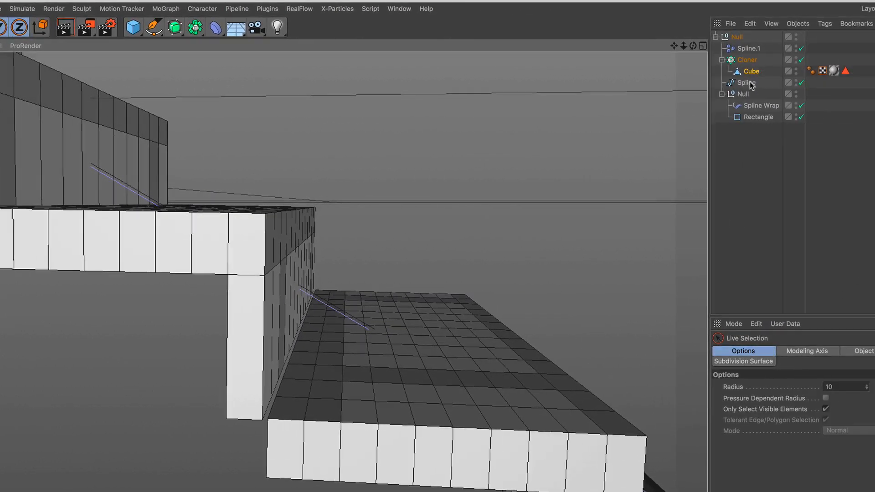
pyautogui.click(717, 60)
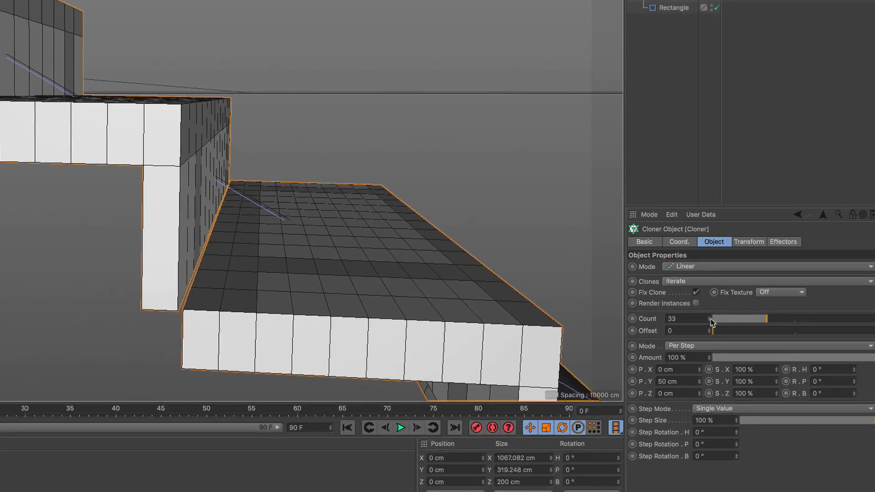
pyautogui.click(764, 426)
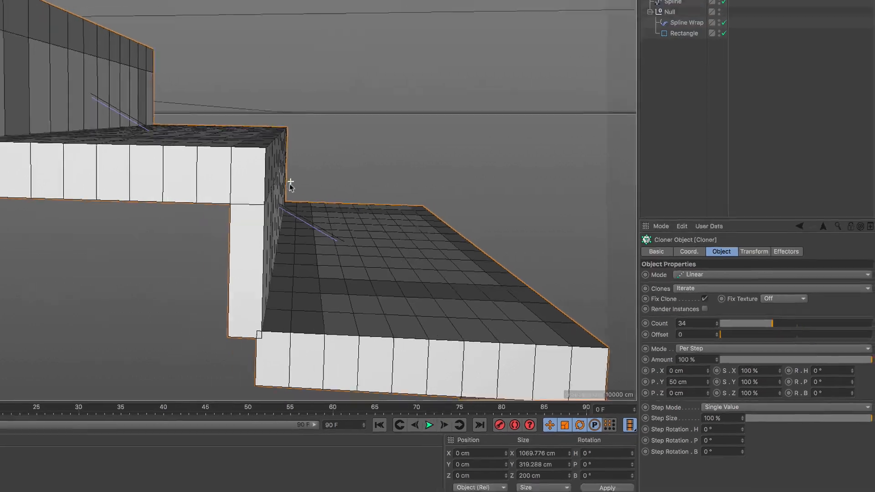
pyautogui.scroll(-5, 291, 186)
pyautogui.keyDown('alt'); pyautogui.moveTo(463, 236); pyautogui.dragTo(249, 242); pyautogui.keyUp('alt')
pyautogui.scroll(-10, 250, 242)
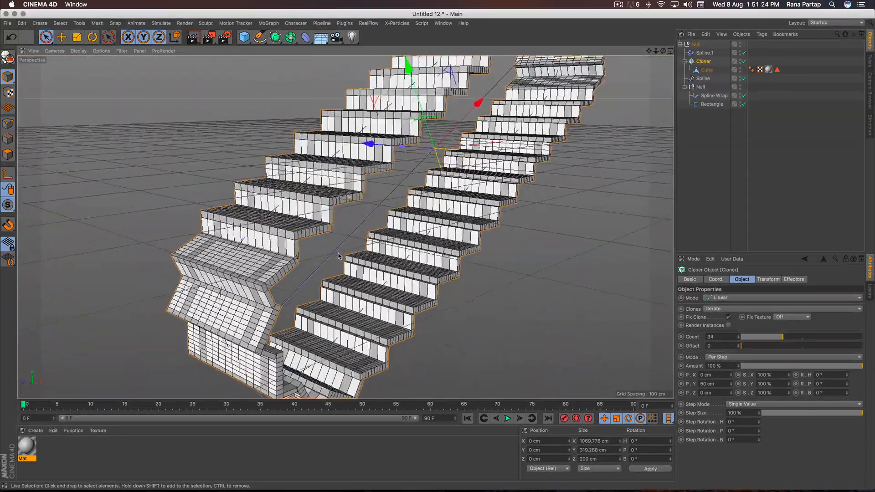
pyautogui.keyDown('alt'); pyautogui.moveTo(411, 180); pyautogui.dragTo(406, 237, button='middle'); pyautogui.keyUp('alt')
pyautogui.scroll(2, 398, 239)
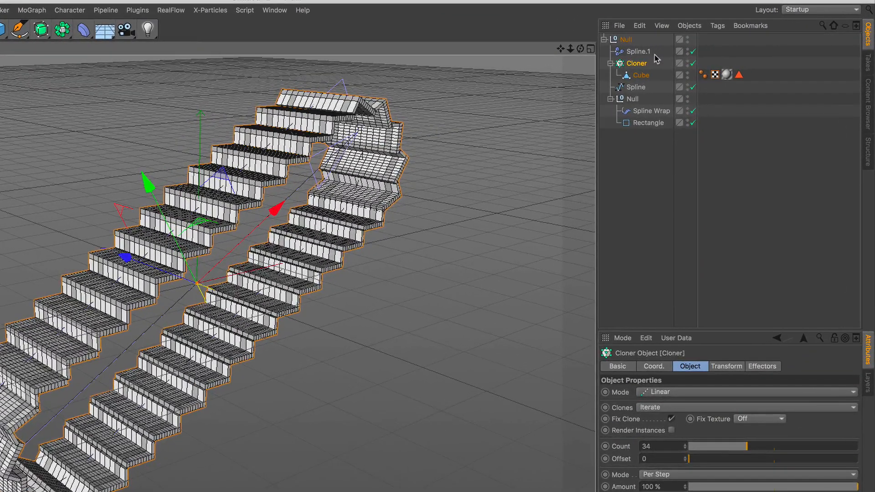
# Set the animation's end frame to 500 and extend the preview range to the full 500 frames
pyautogui.click(663, 52)
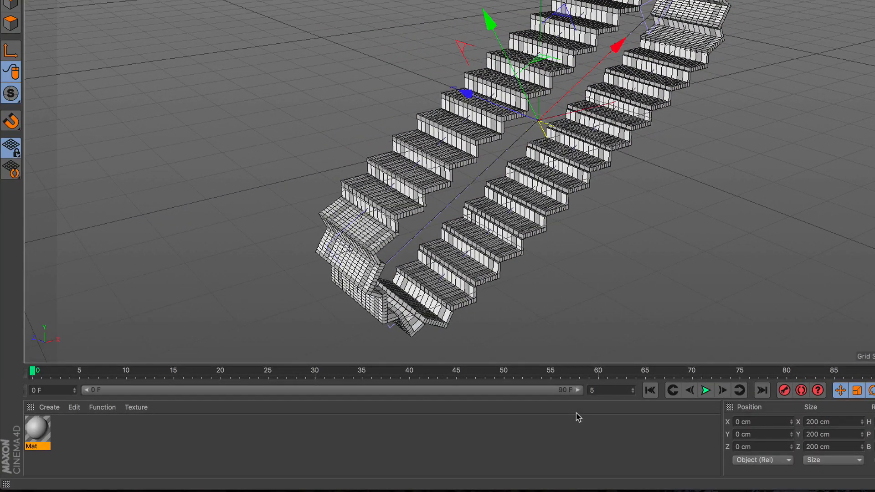
pyautogui.write('500')
pyautogui.press('Return')
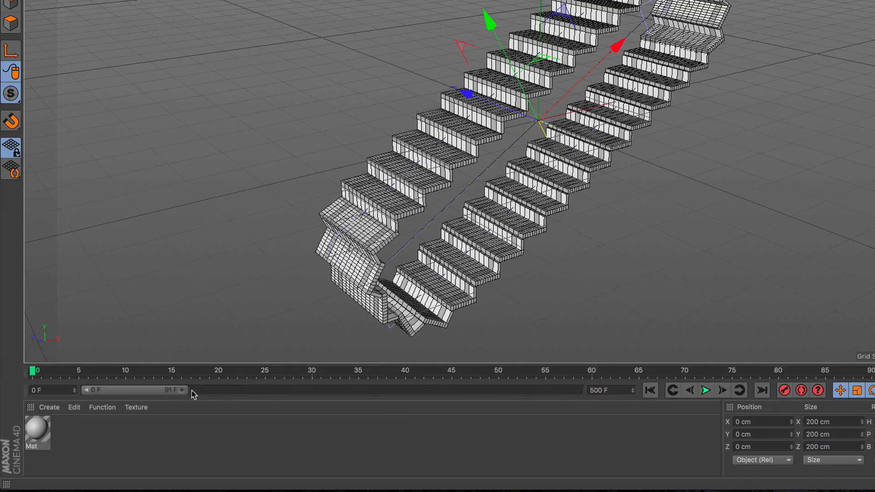
pyautogui.moveTo(194, 391); pyautogui.dragTo(583, 391)
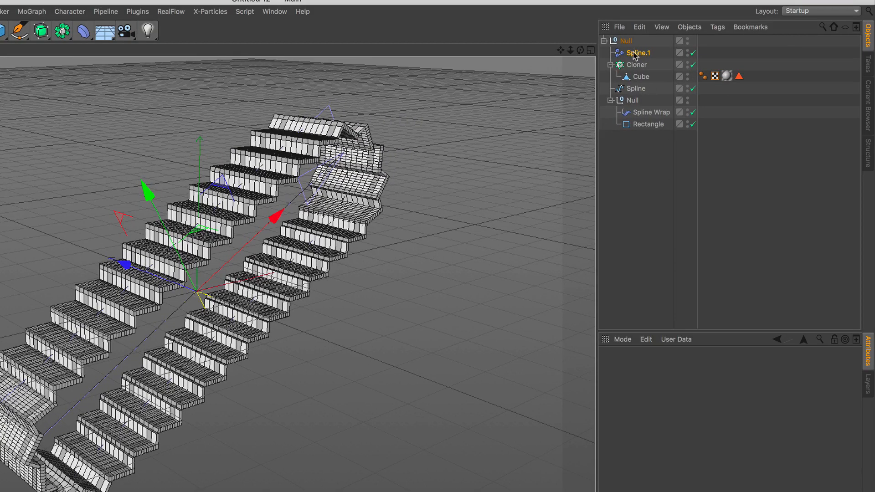
# Keyframe the Spline effector's Offset at 100% on frame 0 and at 0% on frame 500
pyautogui.click(635, 53)
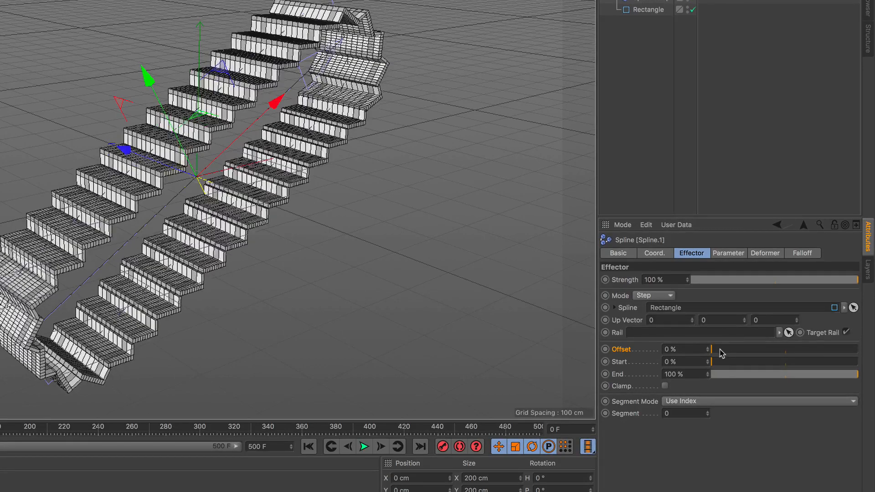
pyautogui.moveTo(720, 353); pyautogui.dragTo(872, 356)
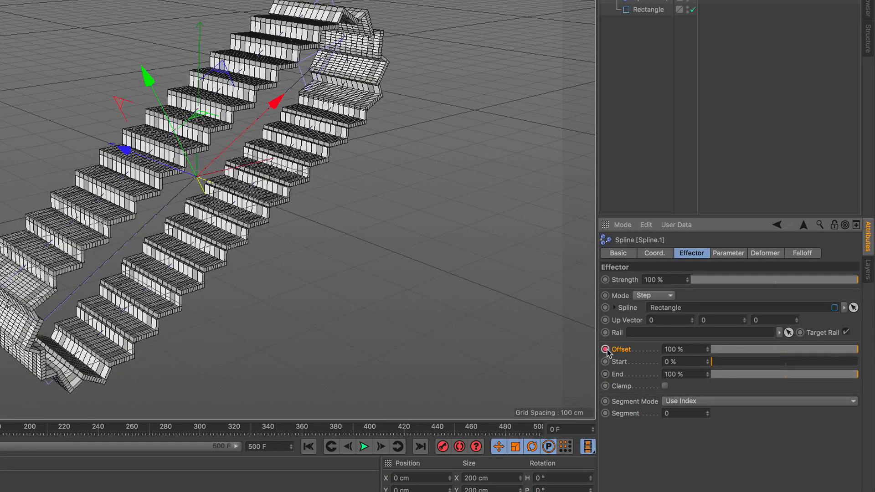
pyautogui.click(526, 429)
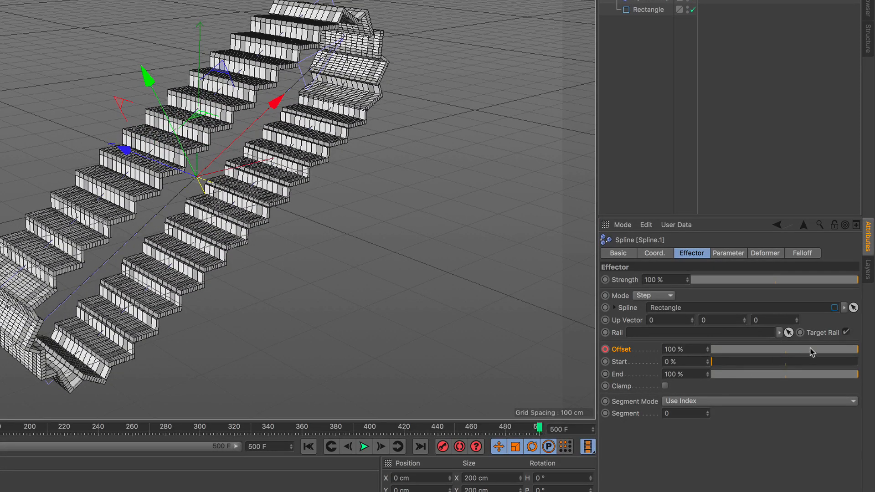
pyautogui.moveTo(811, 351); pyautogui.dragTo(702, 354)
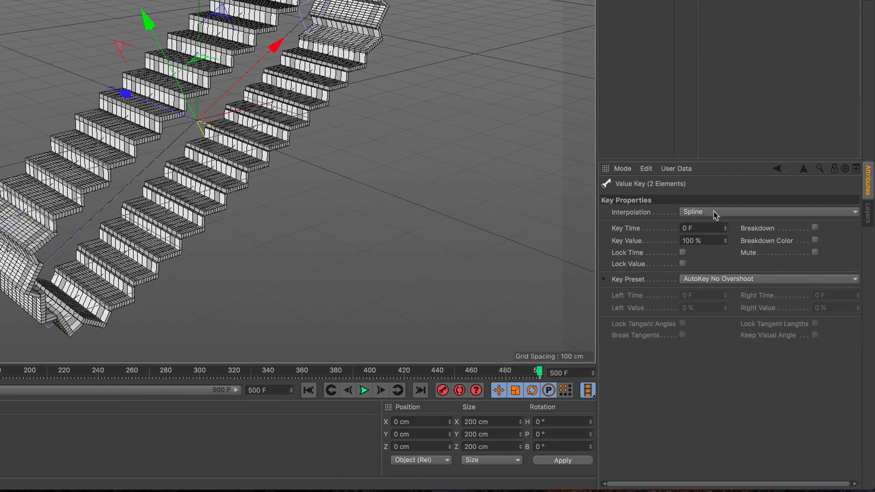
# Change the interpolation of both Offset keys, at frame 0 and frame 500, to Linear
pyautogui.click(716, 213)
pyautogui.click(716, 235)
pyautogui.click(487, 372)
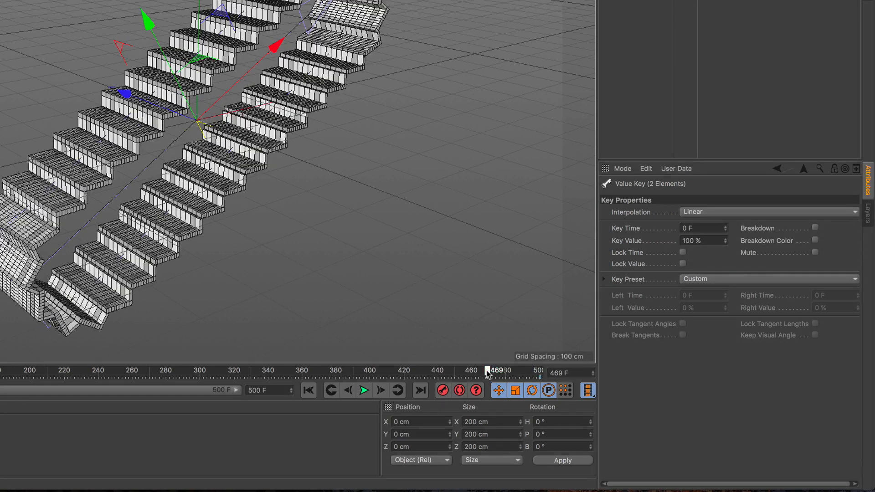
pyautogui.click(539, 378)
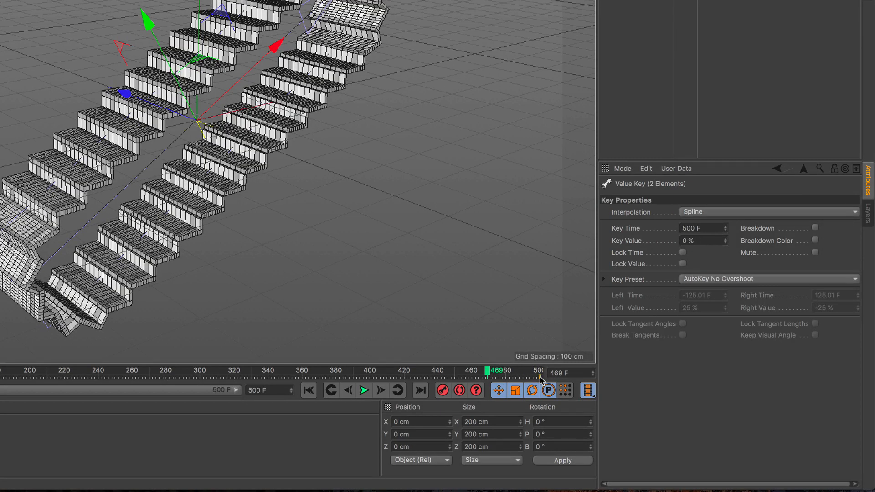
pyautogui.click(705, 213)
pyautogui.click(712, 238)
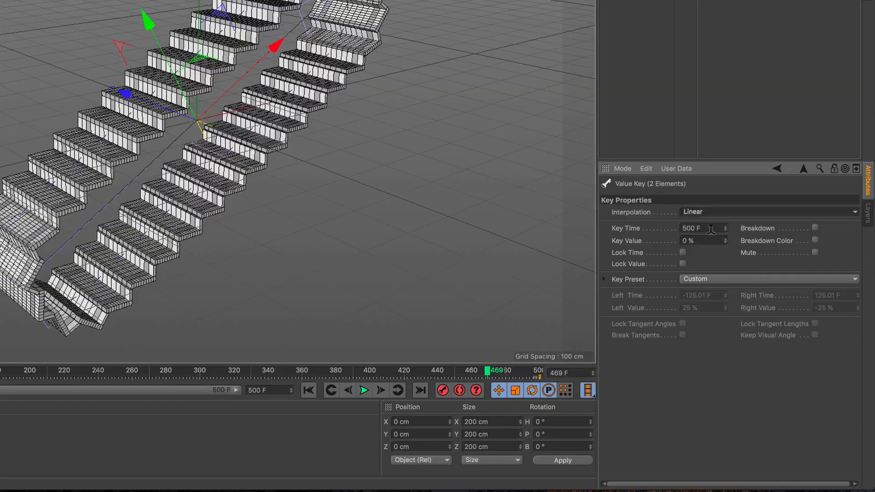
# Play the animation to check the movement of the steps, and stop the playback
pyautogui.click(364, 391)
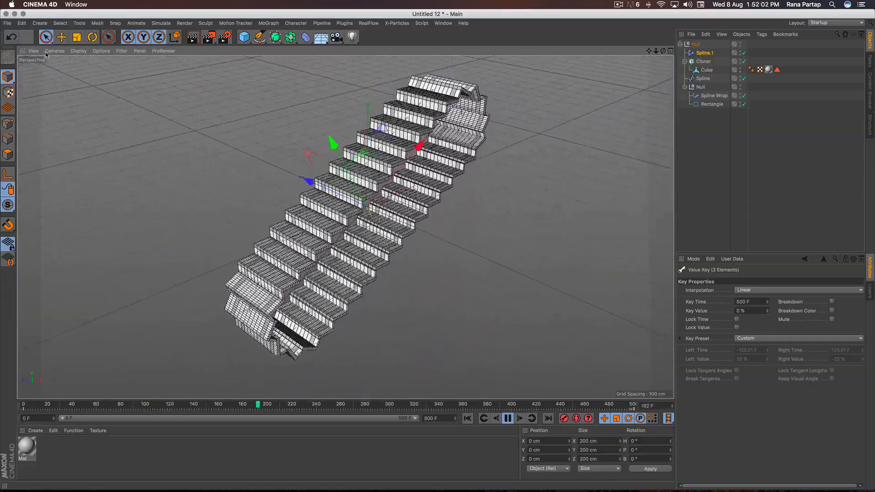
pyautogui.click(46, 37)
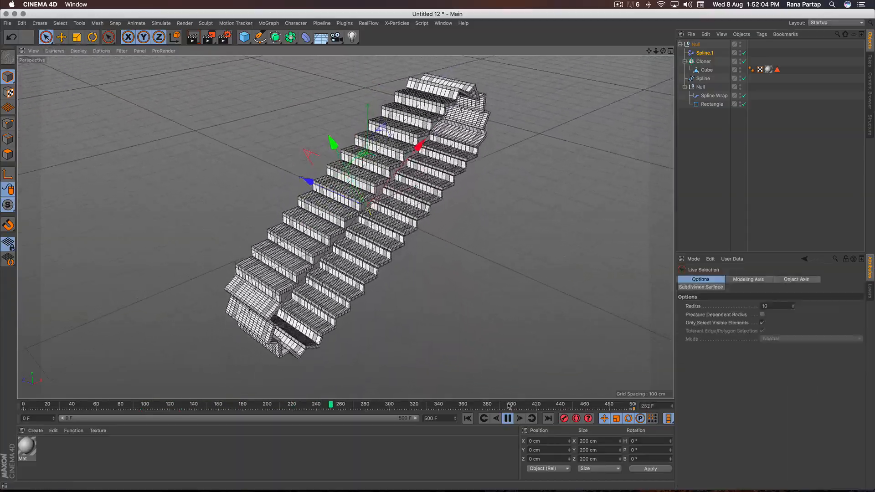
pyautogui.click(508, 419)
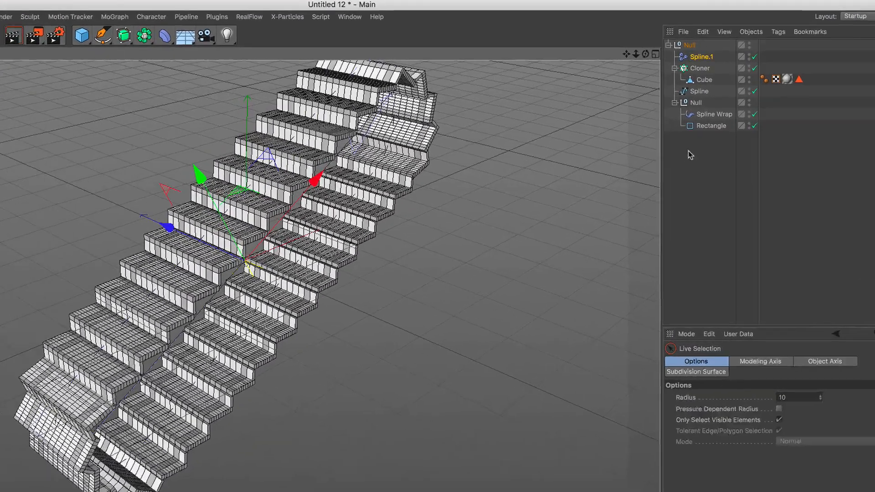
# Duplicate the rounded rectangle path outside the group and place the copy inside a new Sweep object
pyautogui.click(711, 105)
pyautogui.keyDown('ctrl'); pyautogui.moveTo(716, 137); pyautogui.dragTo(711, 165); pyautogui.keyUp('ctrl')
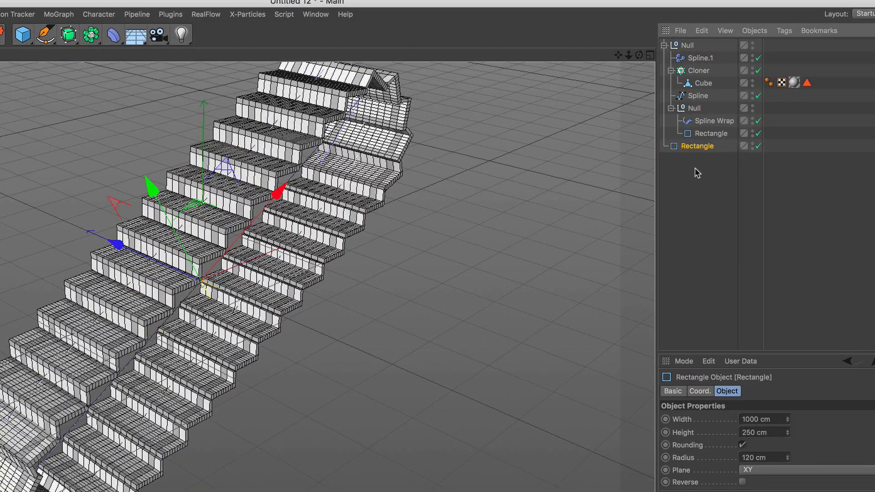
pyautogui.moveTo(71, 46); pyautogui.dragTo(141, 99)
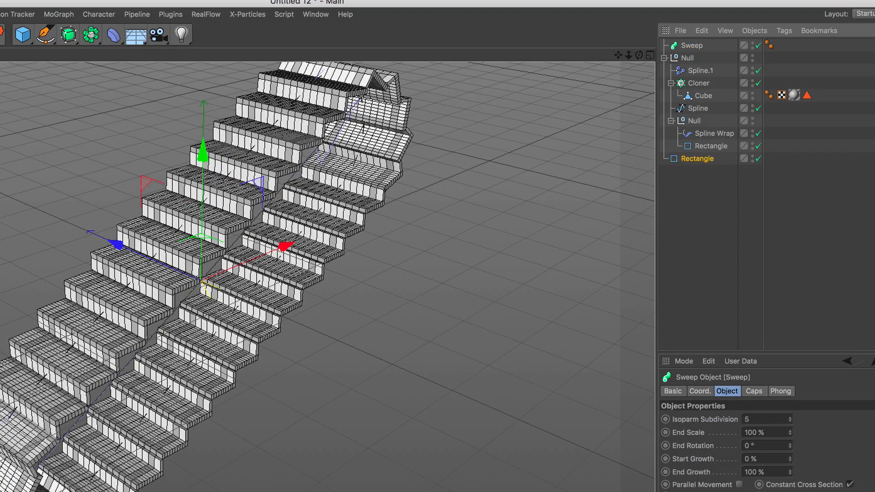
pyautogui.moveTo(692, 49); pyautogui.dragTo(692, 50)
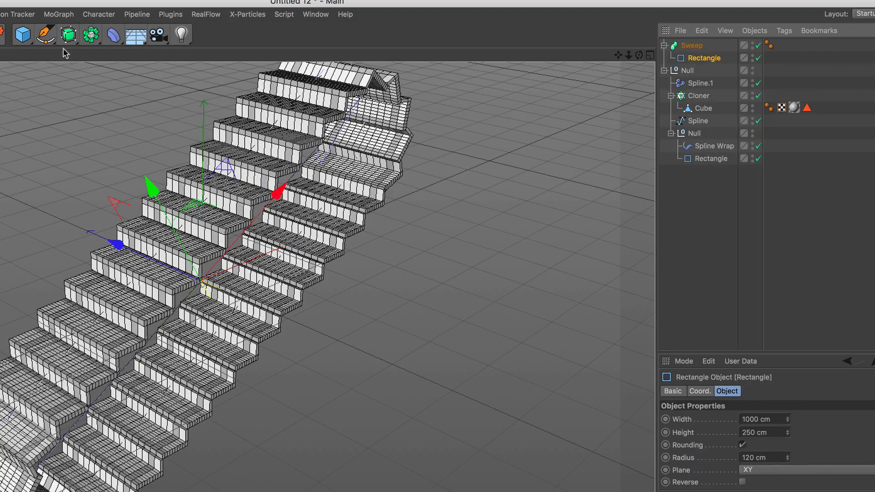
pyautogui.moveTo(48, 35)
pyautogui.mouseDown()
pyautogui.moveTo(80, 73)
pyautogui.moveTo(209, 142)
pyautogui.mouseUp()
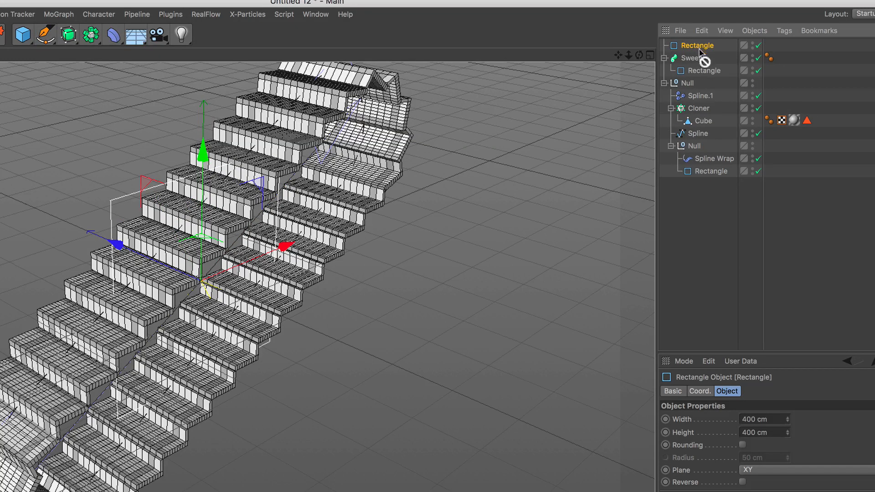
pyautogui.moveTo(697, 67); pyautogui.dragTo(707, 74)
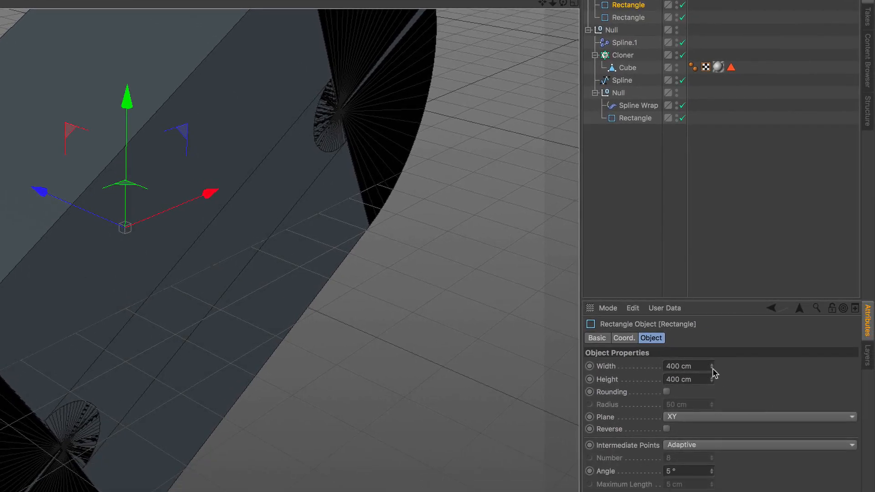
pyautogui.moveTo(713, 369); pyautogui.dragTo(712, 421)
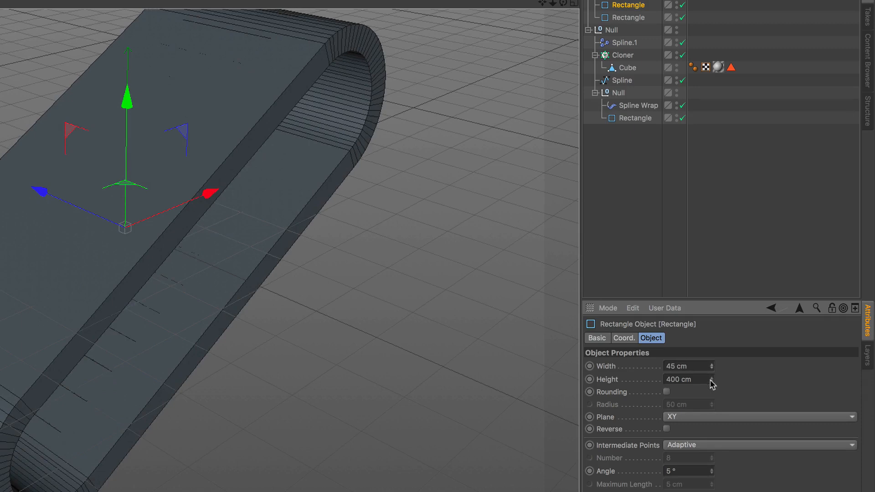
pyautogui.moveTo(714, 387)
pyautogui.mouseDown()
pyautogui.moveTo(713, 400)
pyautogui.moveTo(711, 383)
pyautogui.mouseUp()
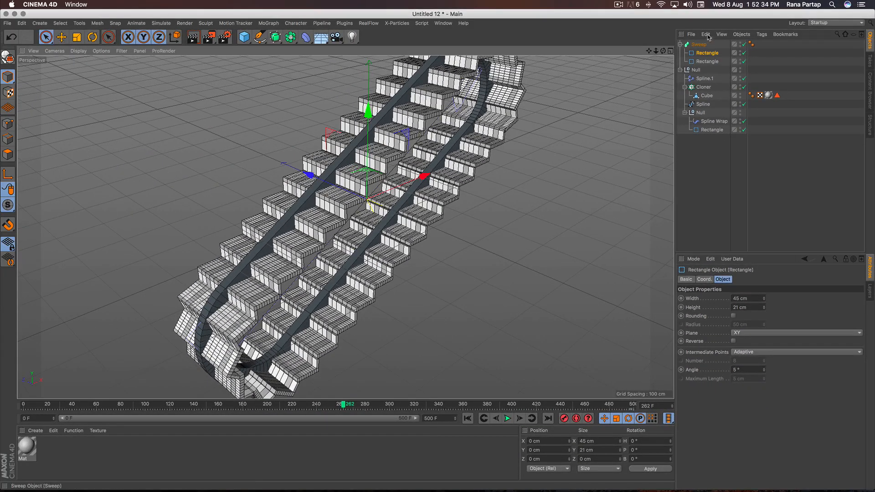
# Move the Sweep along positive Z, in the Right view, to one side edge of the steps
pyautogui.click(671, 51)
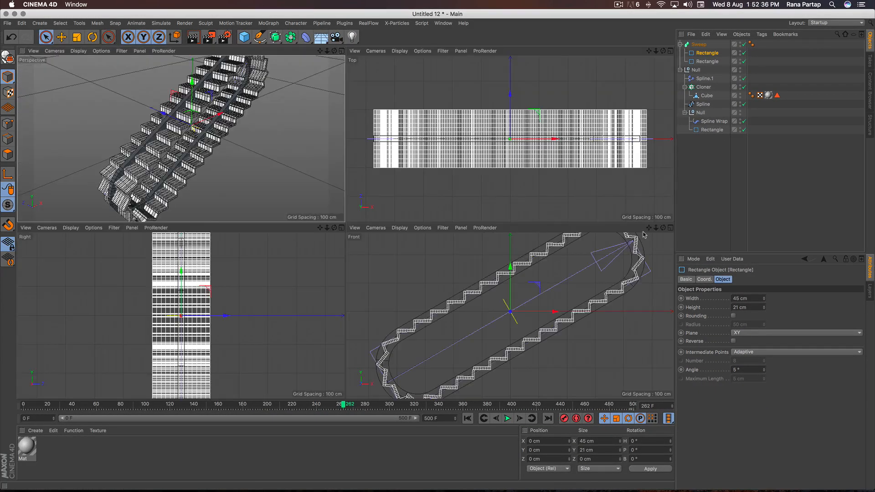
pyautogui.click(702, 45)
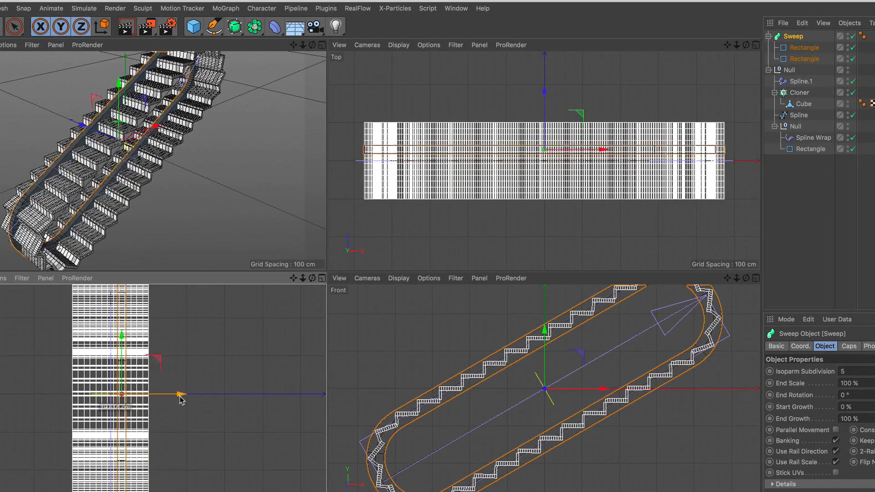
pyautogui.moveTo(182, 400); pyautogui.dragTo(200, 405)
pyautogui.moveTo(203, 407); pyautogui.dragTo(208, 407)
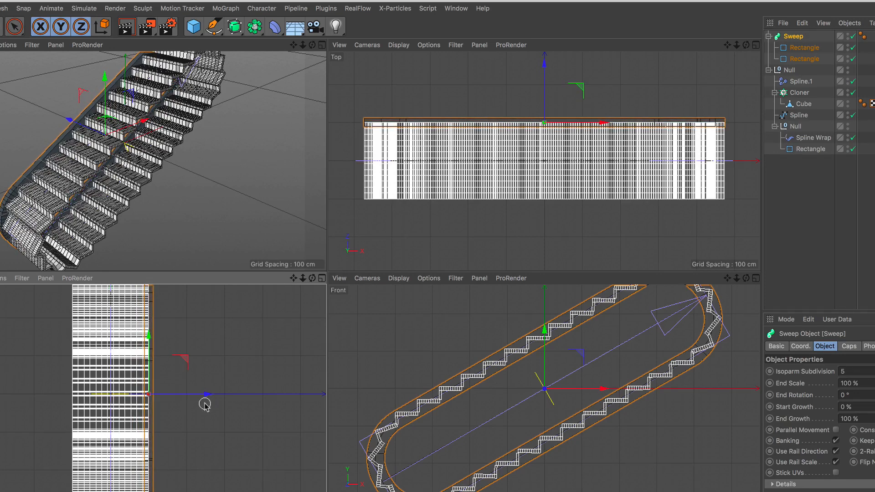
# Duplicate the Sweep and move the copy to the opposite side of the steps, at about -101 cm in Z
pyautogui.click(803, 23)
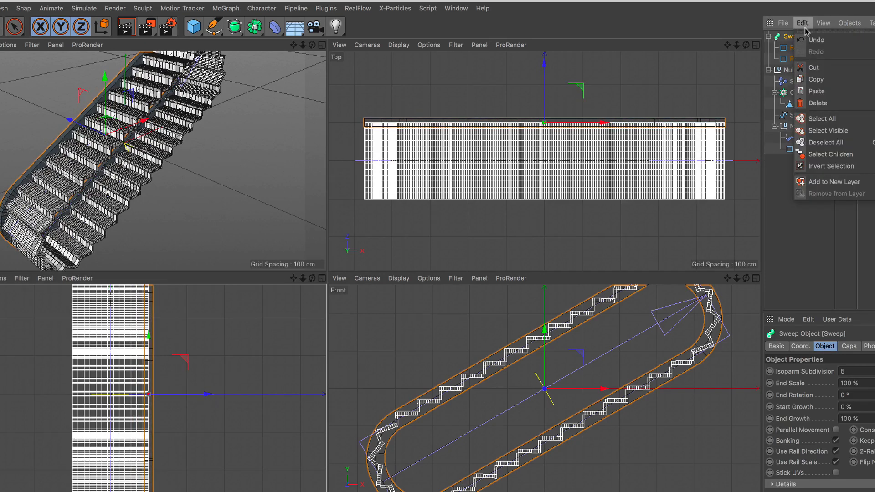
pyautogui.click(831, 79)
pyautogui.click(803, 23)
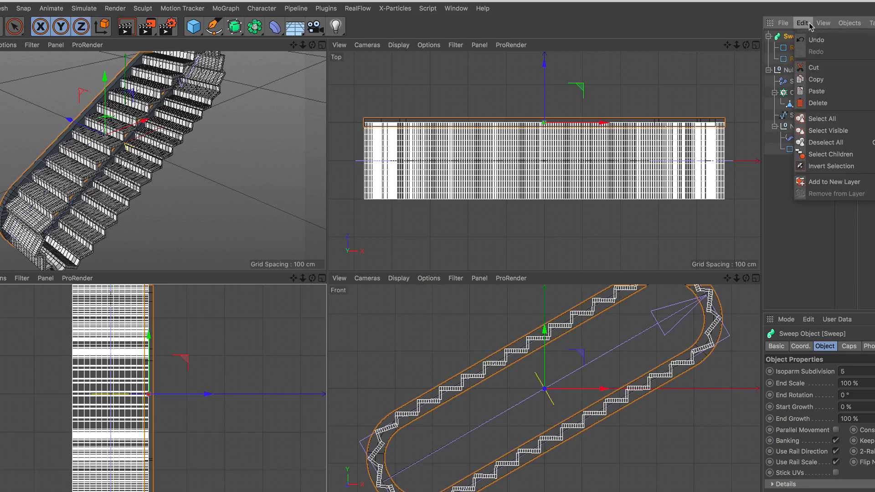
pyautogui.click(835, 95)
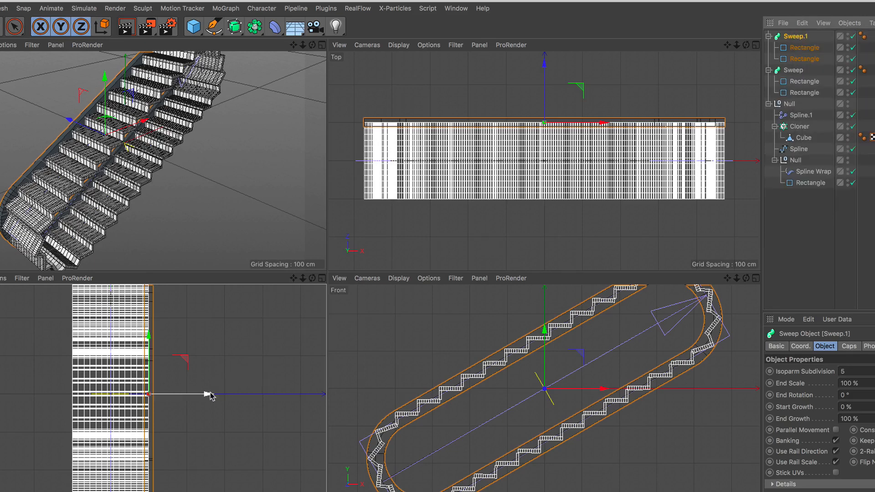
pyautogui.moveTo(207, 394); pyautogui.dragTo(133, 398)
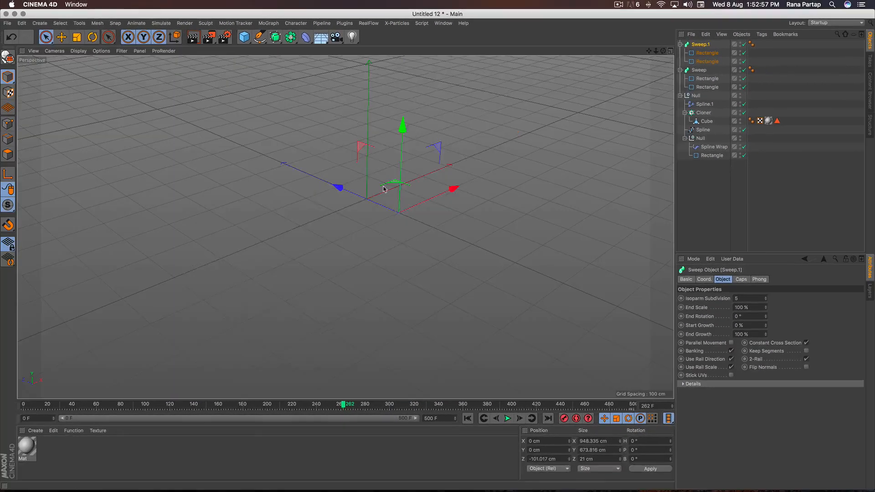
# Play the escalator animation from frame 0 to check the steps moving between the two side frames
pyautogui.moveTo(327, 211)
pyautogui.keyDown('alt'); pyautogui.mouseDown()
pyautogui.moveTo(359, 217)
pyautogui.moveTo(343, 202)
pyautogui.moveTo(358, 211)
pyautogui.mouseUp(); pyautogui.keyUp('alt')
pyautogui.click(467, 418)
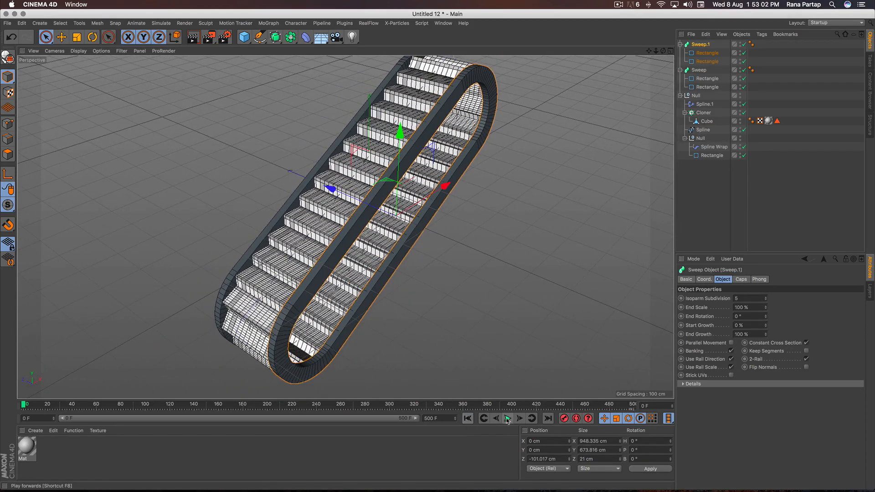
pyautogui.click(508, 419)
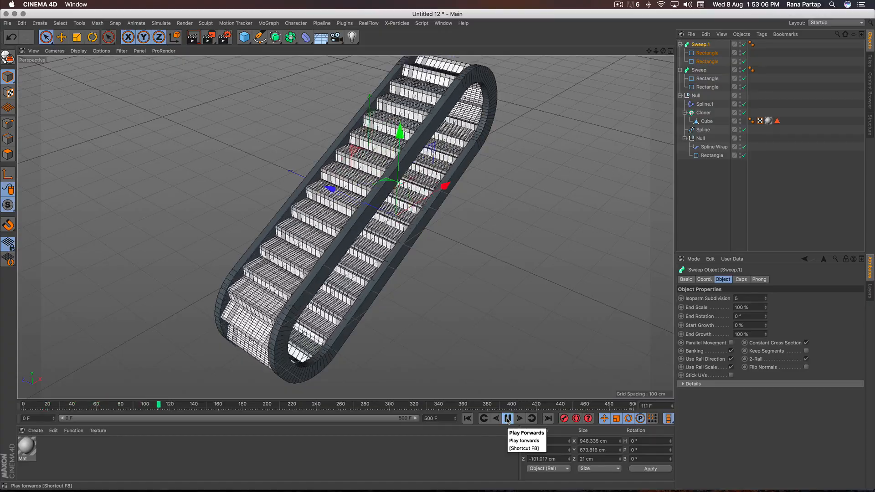
# Examine the escalator from several angles and replay a stretch of its animation to check the moving steps between the frames
pyautogui.click(508, 419)
pyautogui.scroll(3, 294, 252)
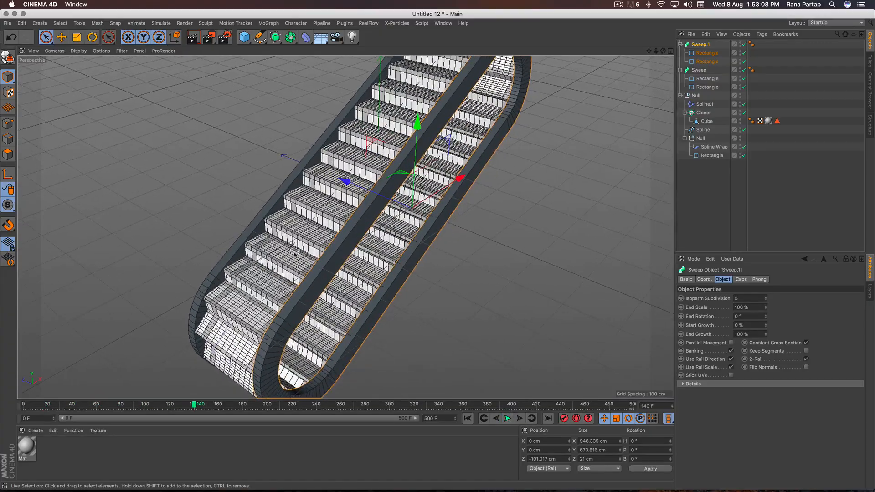
pyautogui.keyDown('alt'); pyautogui.moveTo(294, 252); pyautogui.dragTo(346, 233); pyautogui.keyUp('alt')
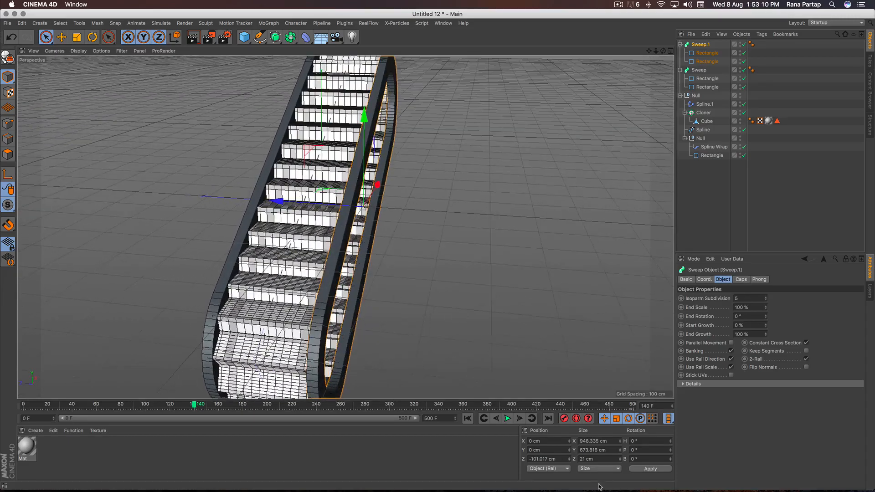
pyautogui.click(508, 418)
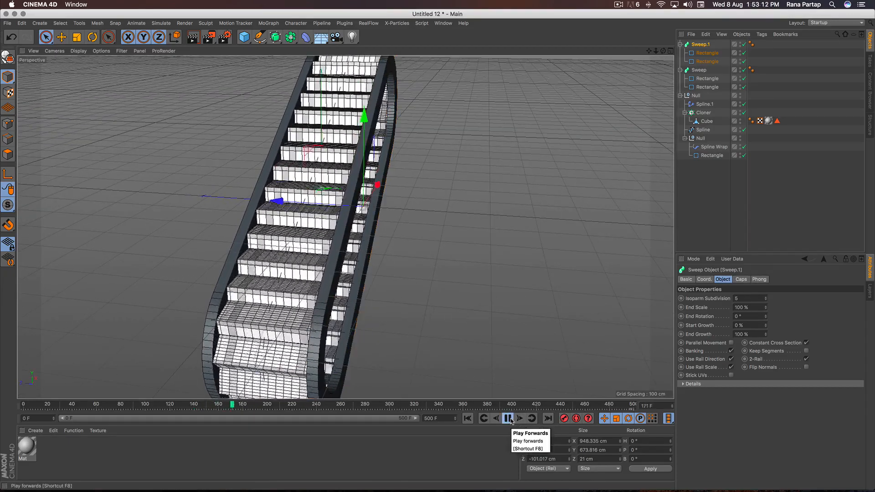
pyautogui.click(508, 418)
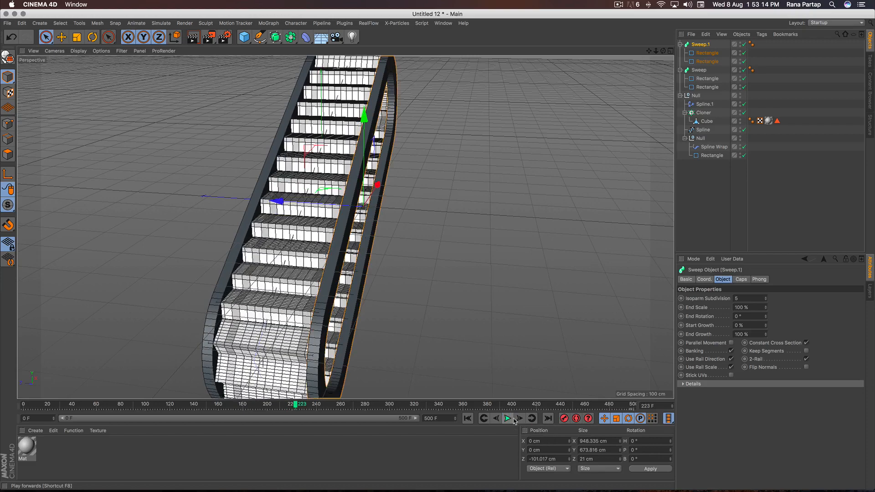
pyautogui.keyDown('alt'); pyautogui.moveTo(424, 266); pyautogui.dragTo(441, 269); pyautogui.keyUp('alt')
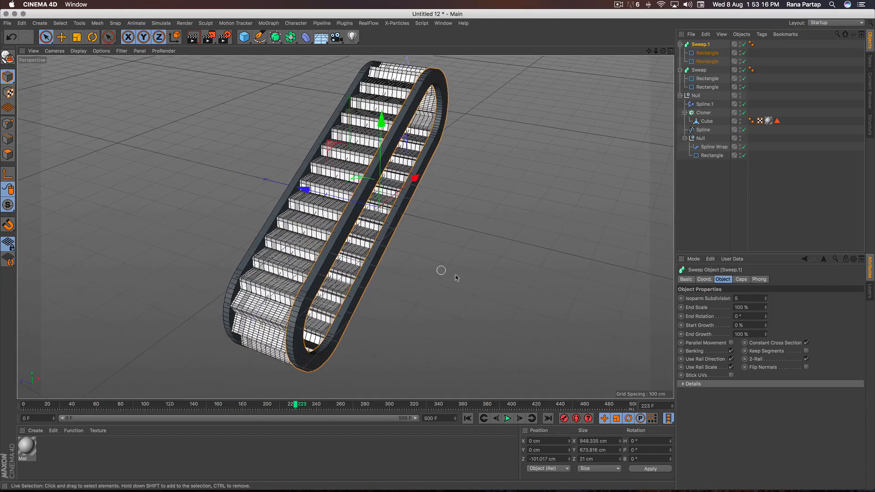
# Group all the escalator's objects, including both Sweeps and the step setup, under one null
pyautogui.moveTo(693, 183); pyautogui.dragTo(707, 46)
pyautogui.rightClick(702, 46)
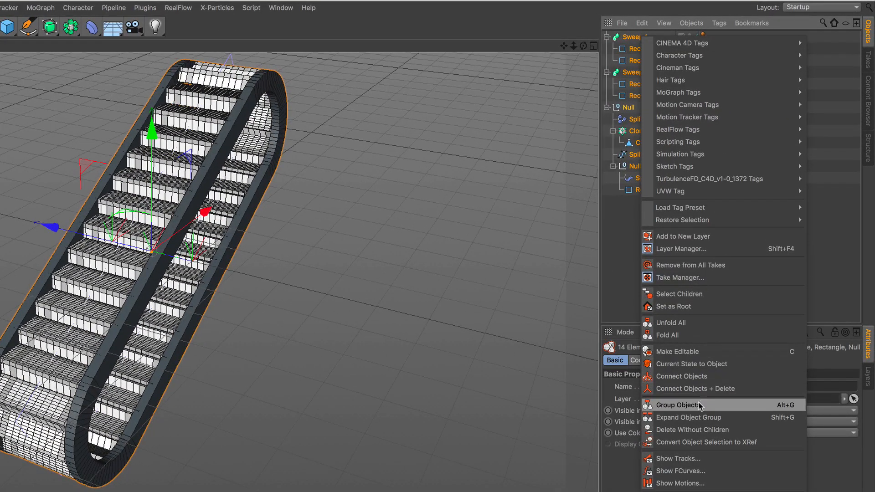
pyautogui.click(701, 406)
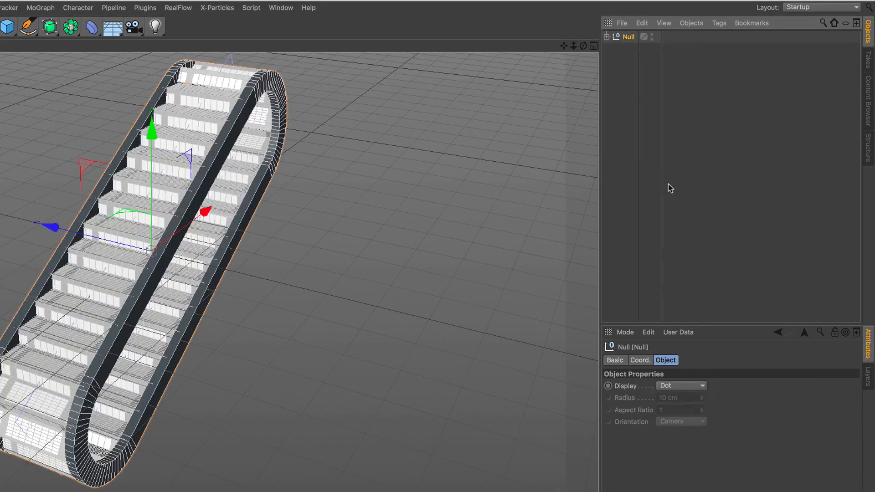
# Duplicate the escalator group and move the copy alongside the original, to about -315 cm in Z
pyautogui.hotkey('ctrl', 'c')
pyautogui.hotkey('ctrl', 'v')
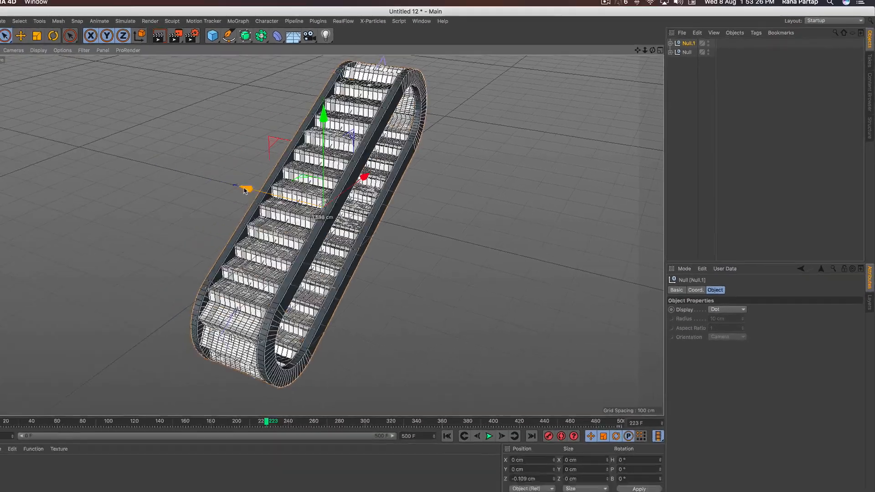
pyautogui.moveTo(48, 229); pyautogui.dragTo(176, 262)
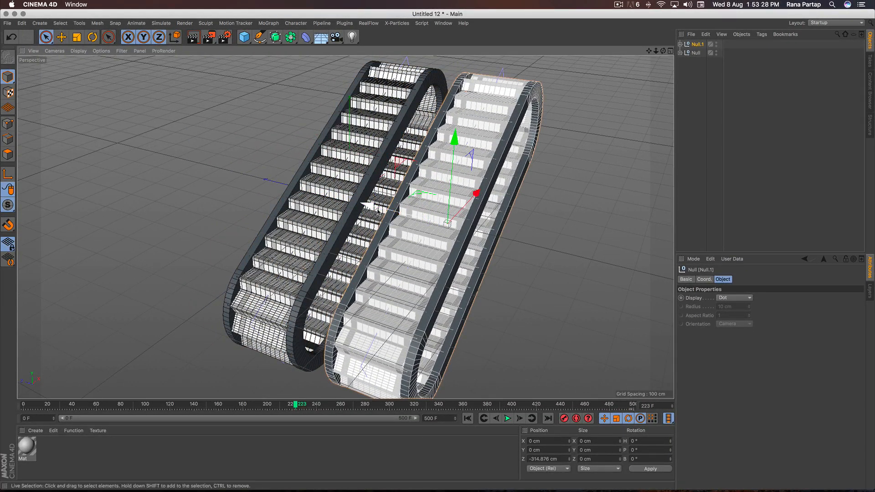
# Reverse the copied escalator's direction by swapping the Offset keyframes of its Spline.1 effector between frames 0 and 500
pyautogui.scroll(-2, 372, 209)
pyautogui.click(681, 45)
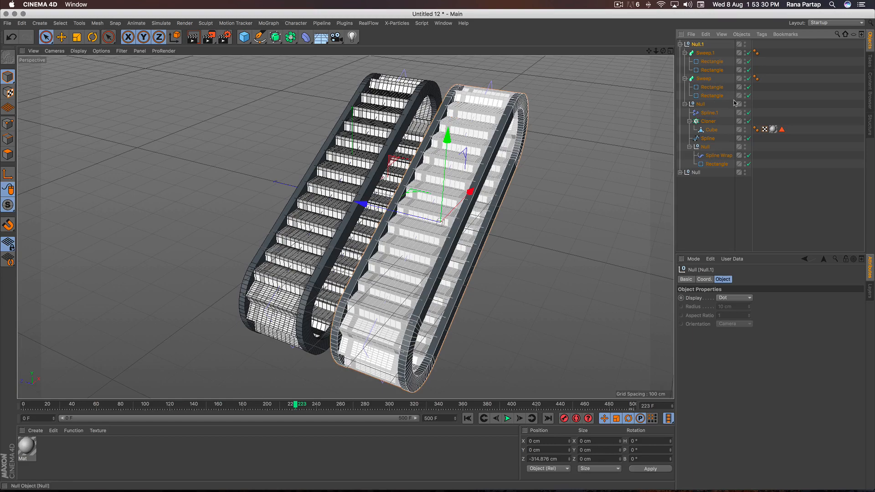
pyautogui.click(709, 113)
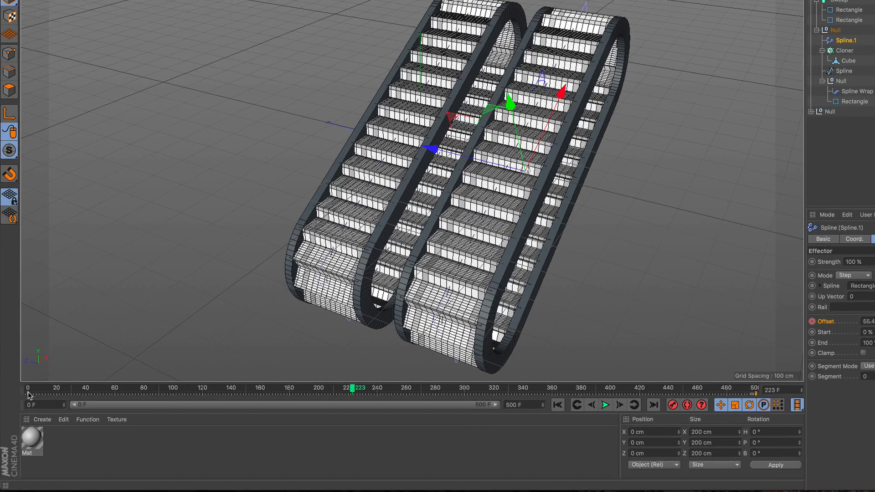
pyautogui.moveTo(28, 394); pyautogui.dragTo(452, 404)
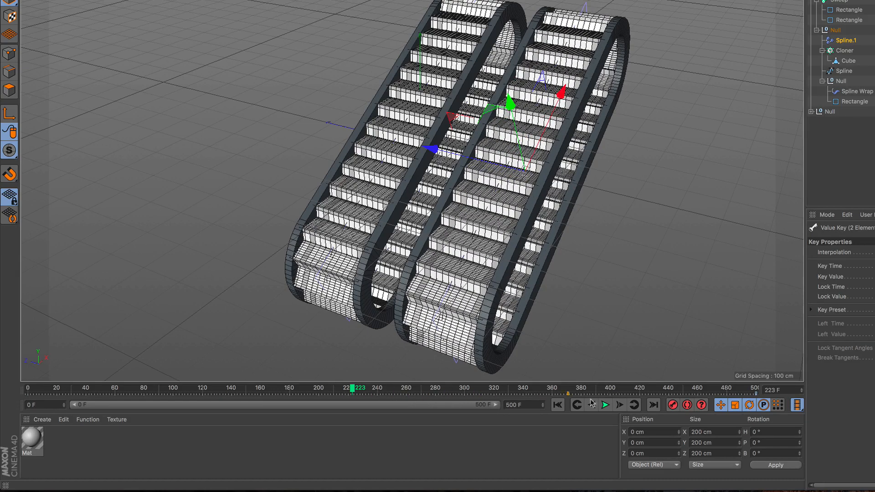
pyautogui.moveTo(591, 403); pyautogui.dragTo(616, 400)
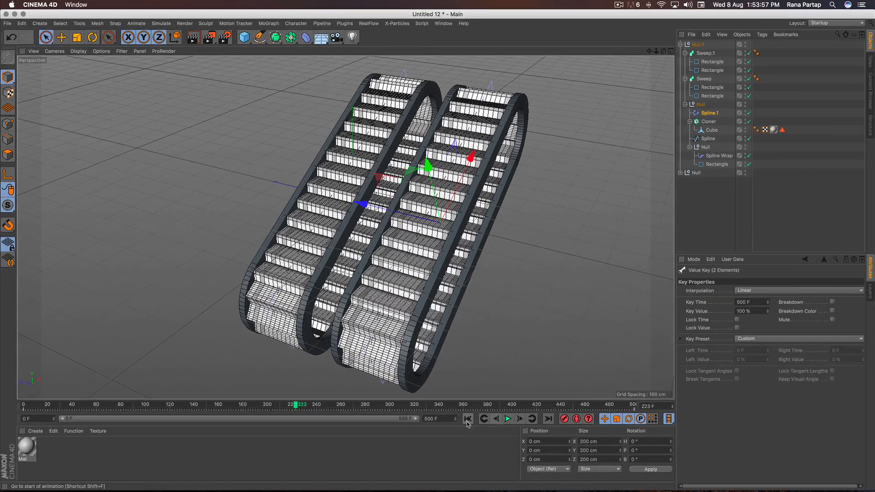
# Play the animation from frame 0 to check the movement of both escalators
pyautogui.click(468, 419)
pyautogui.click(508, 418)
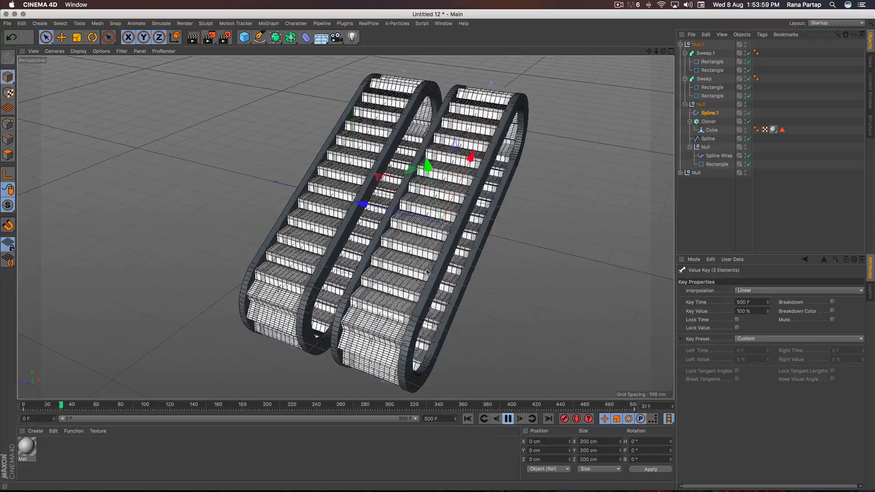
pyautogui.keyDown('alt'); pyautogui.moveTo(428, 273); pyautogui.dragTo(374, 251); pyautogui.keyUp('alt')
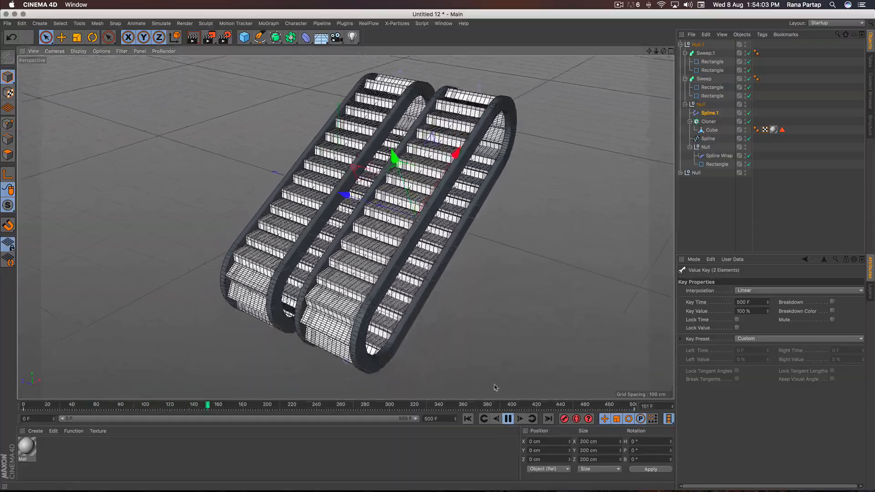
pyautogui.click(508, 419)
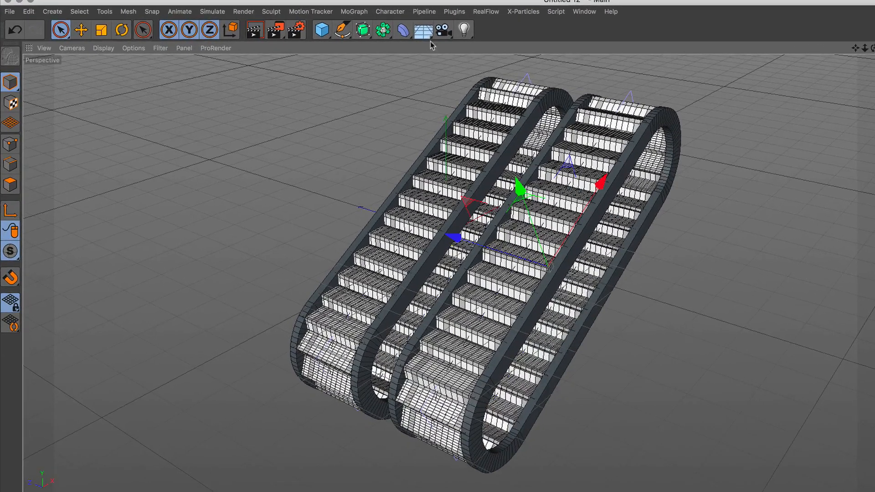
# Add a Floor object and lower it along the Y axis to the base of the escalators
pyautogui.click(425, 29)
pyautogui.click(484, 50)
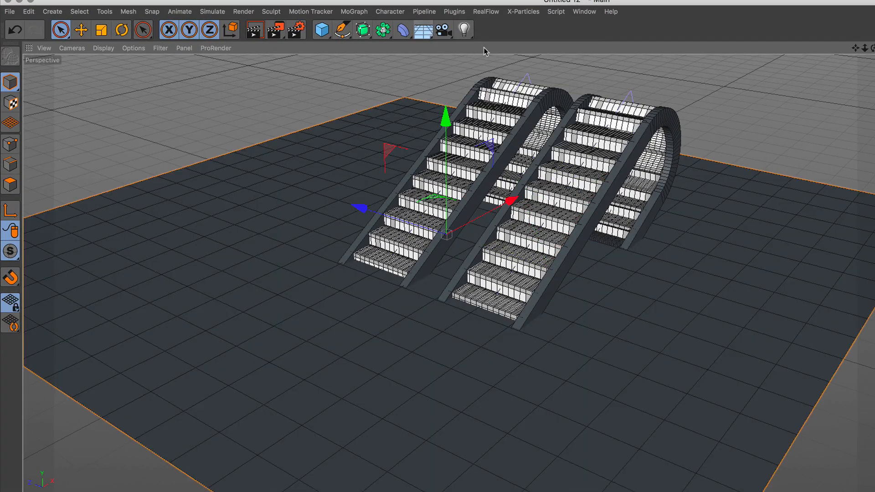
pyautogui.moveTo(449, 116); pyautogui.dragTo(447, 240)
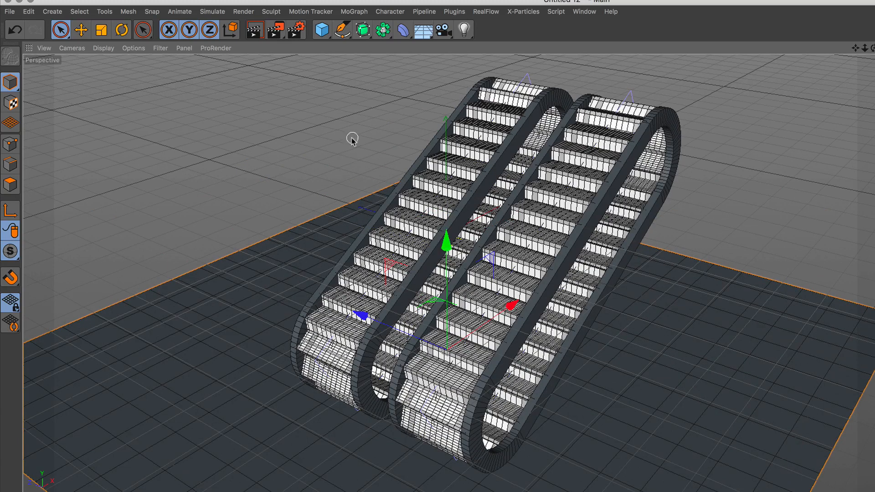
# Add the Ambient Occlusion effect to the render settings and render a preview of the perspective view
pyautogui.click(296, 31)
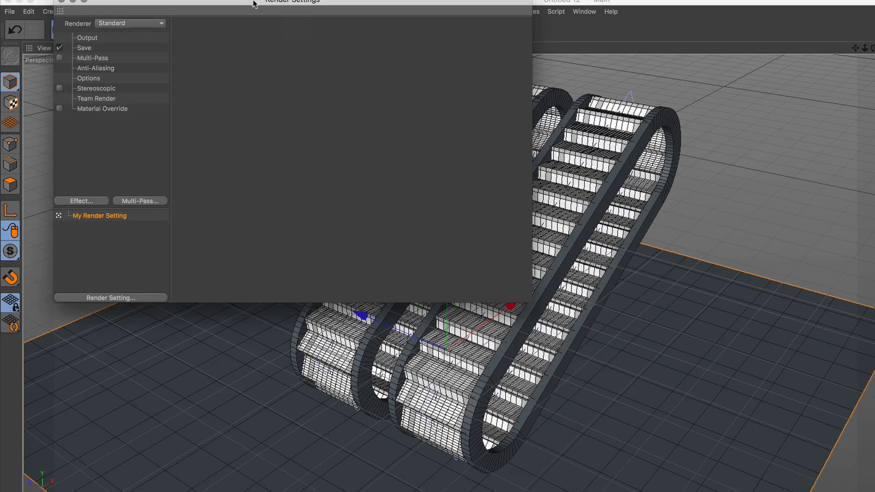
pyautogui.moveTo(254, 5); pyautogui.dragTo(517, 113)
pyautogui.click(346, 310)
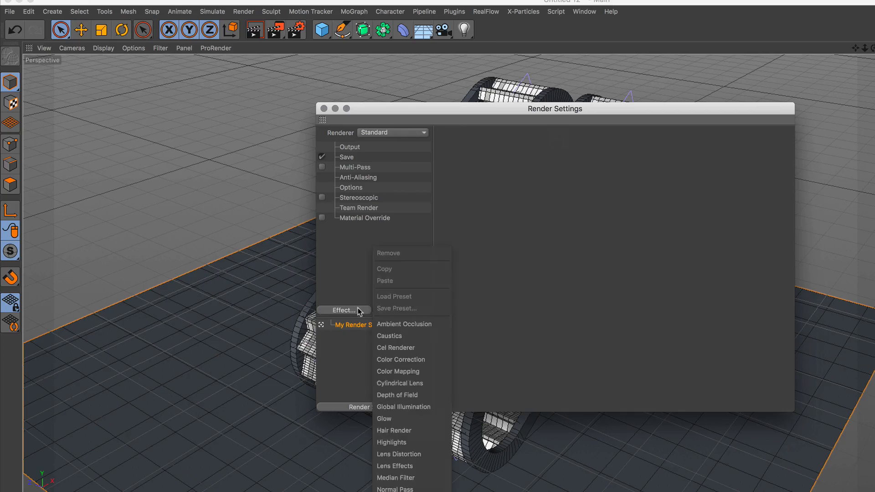
pyautogui.click(415, 325)
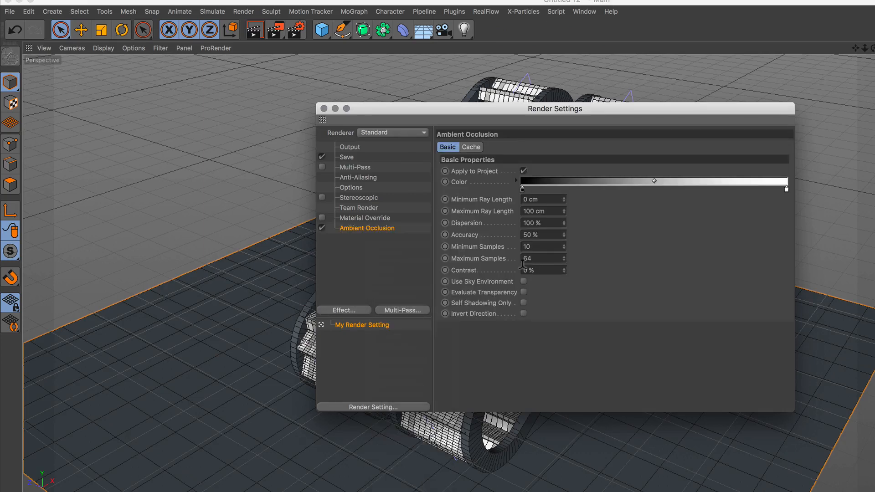
pyautogui.write('4')
pyautogui.press('Return')
pyautogui.click(325, 109)
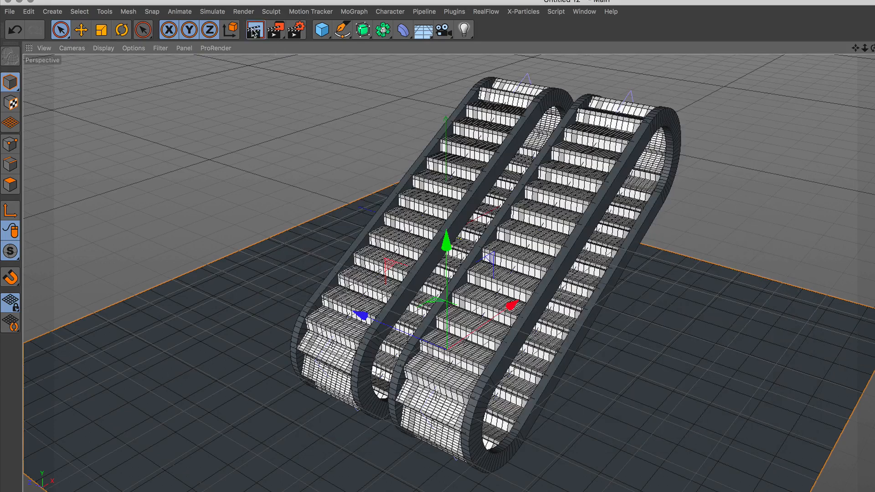
pyautogui.press('super+r')
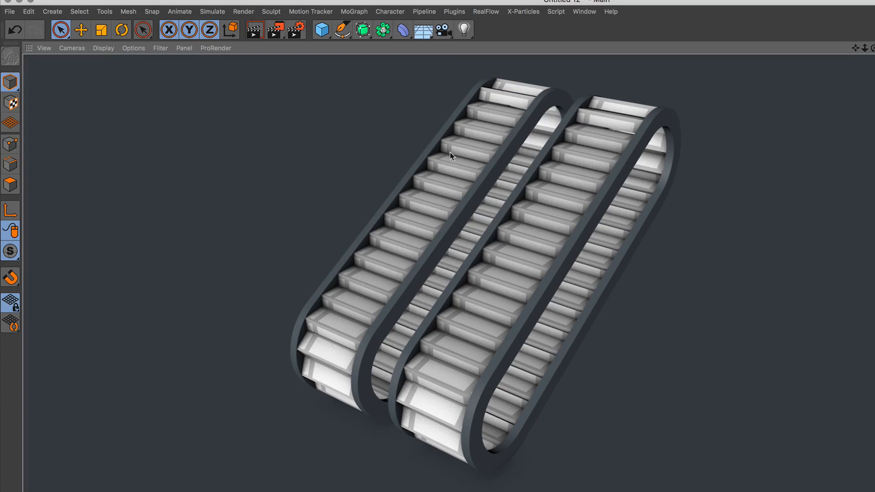
# Add a Sky object and create a new material with its Reflectance channel turned off
pyautogui.click(425, 32)
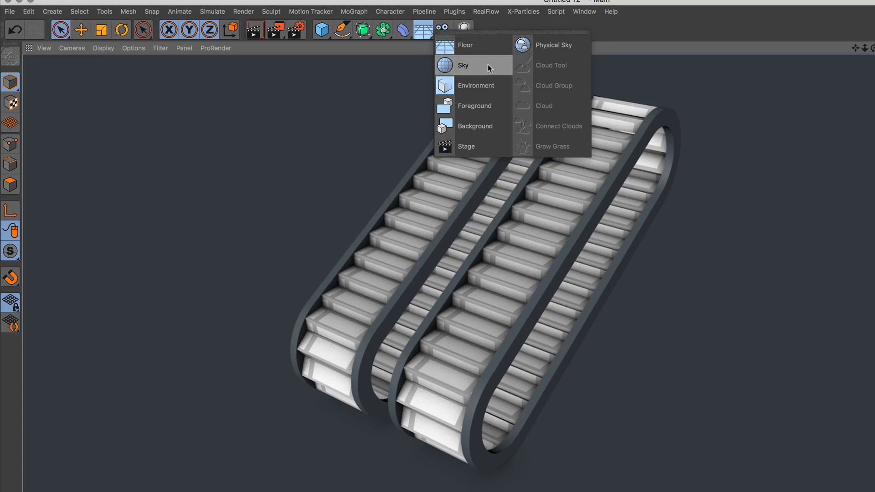
pyautogui.click(489, 65)
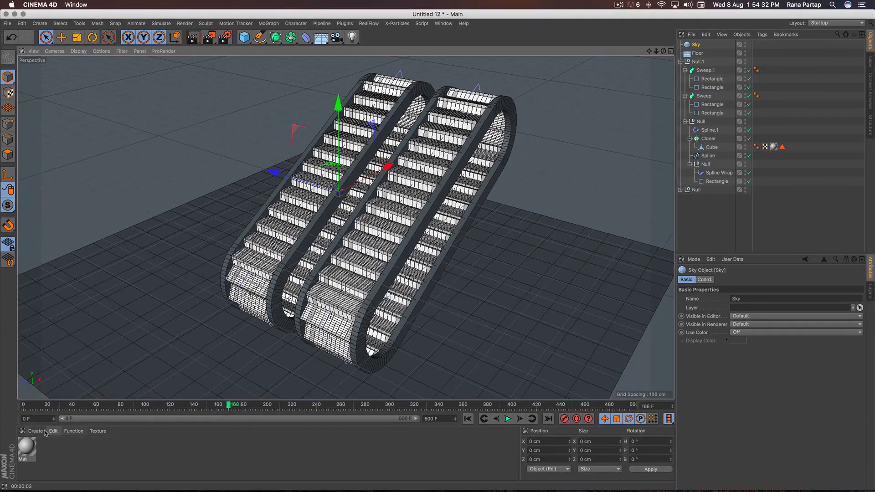
pyautogui.click(54, 432)
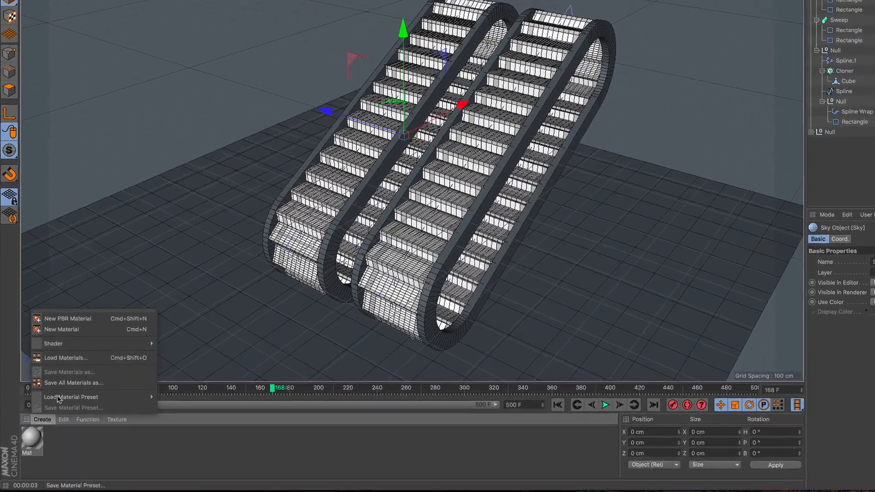
pyautogui.click(93, 323)
pyautogui.doubleClick(34, 439)
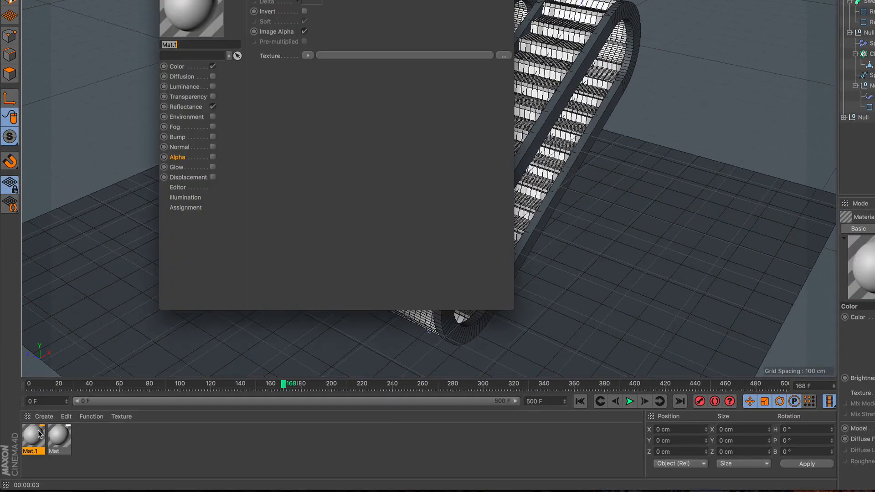
pyautogui.click(213, 166)
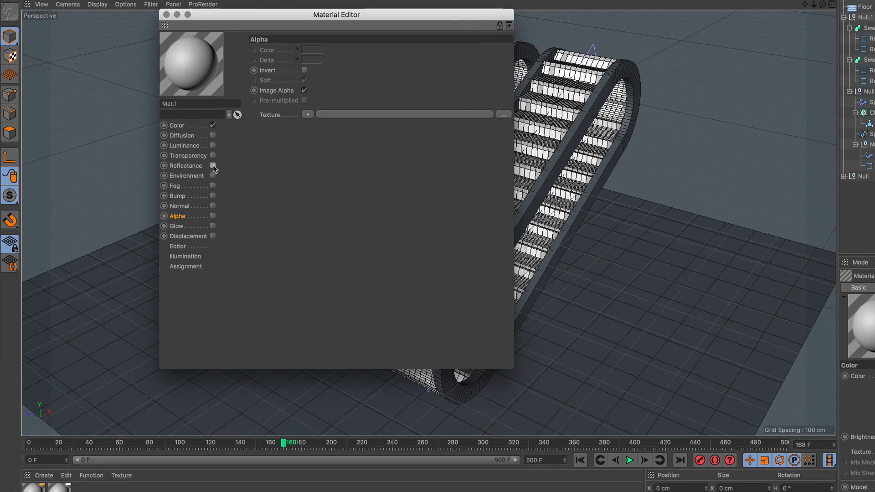
# Load a Gradient shader into the new material's Color texture and change the gradient's black knot to white
pyautogui.click(187, 127)
pyautogui.click(308, 126)
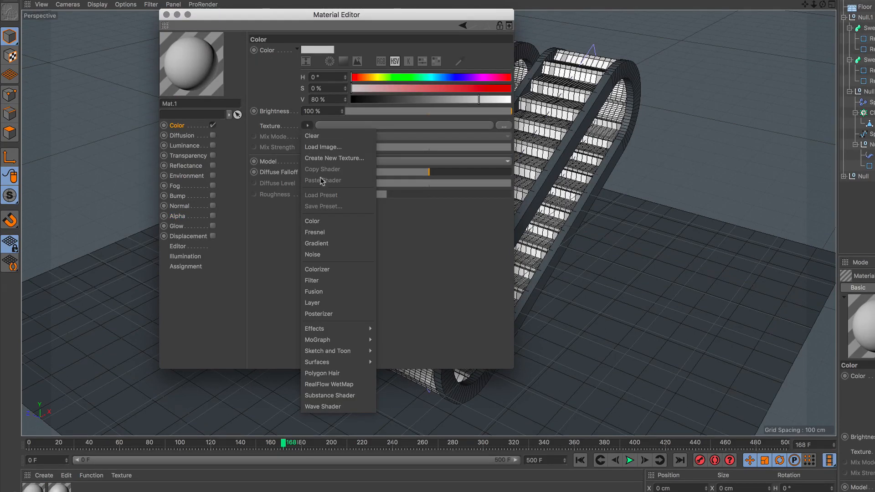
pyautogui.click(332, 236)
pyautogui.click(374, 127)
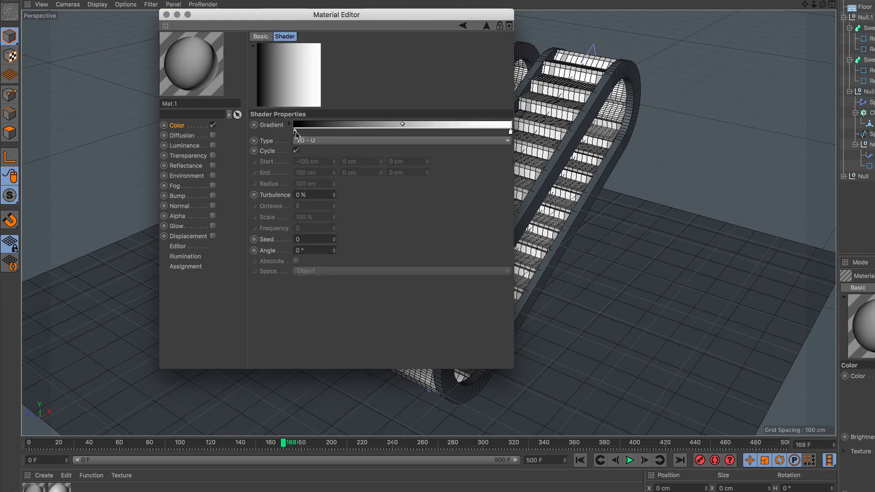
pyautogui.doubleClick(296, 132)
pyautogui.moveTo(343, 160); pyautogui.dragTo(392, 158)
pyautogui.click(314, 170)
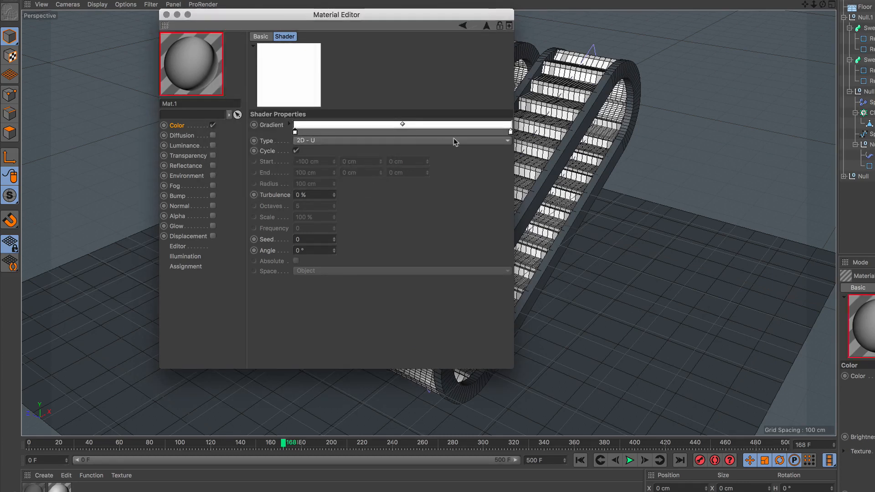
# Set the gradient's end knot to a medium grey and its type to 2D - Circular
pyautogui.doubleClick(511, 132)
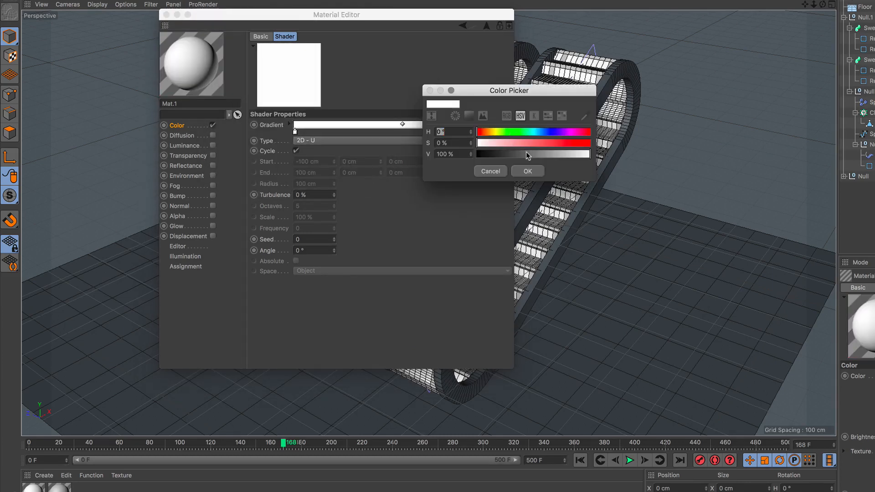
pyautogui.click(527, 154)
pyautogui.click(527, 171)
pyautogui.click(336, 140)
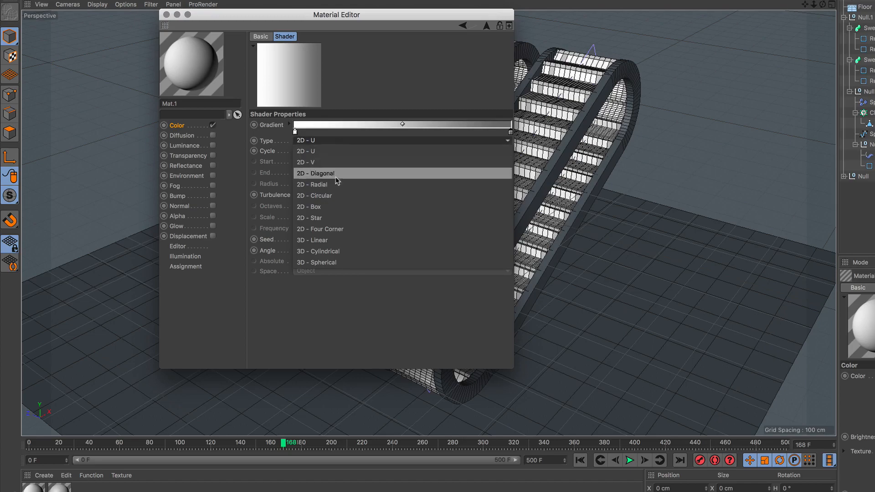
pyautogui.click(336, 196)
pyautogui.click(166, 15)
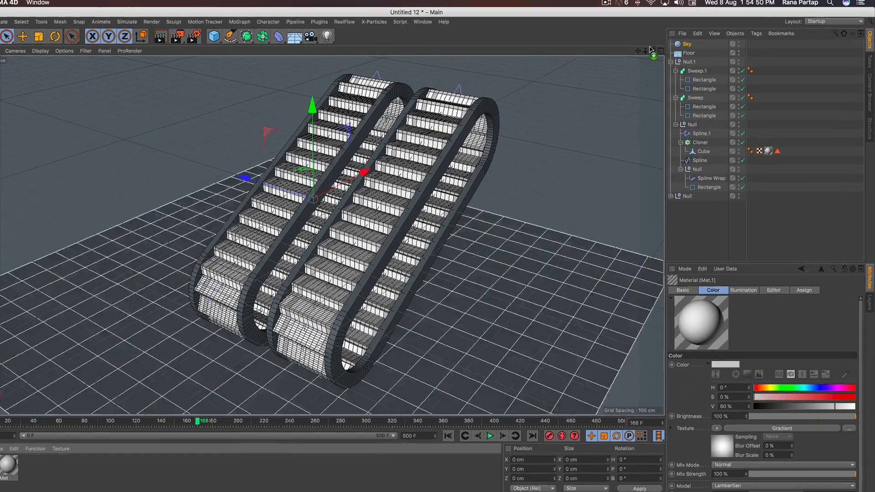
# Apply the new gradient material to both the Sky and the Floor
pyautogui.moveTo(651, 50); pyautogui.dragTo(715, 52)
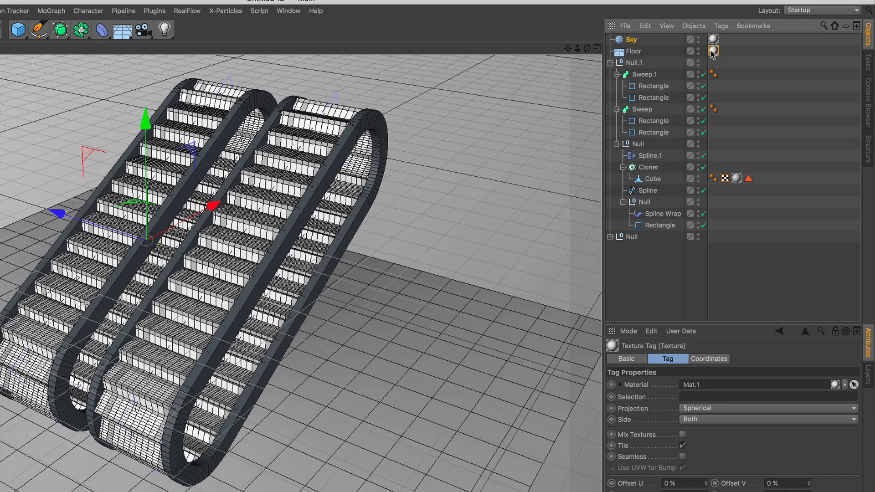
# Add a Compositing tag to the Floor with Compositing Background enabled and render the active view
pyautogui.click(655, 52)
pyautogui.click(721, 26)
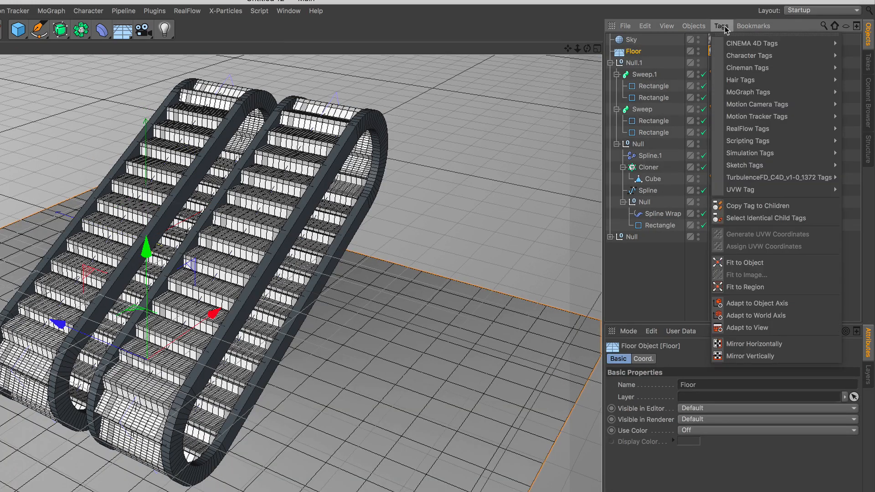
pyautogui.moveTo(739, 41)
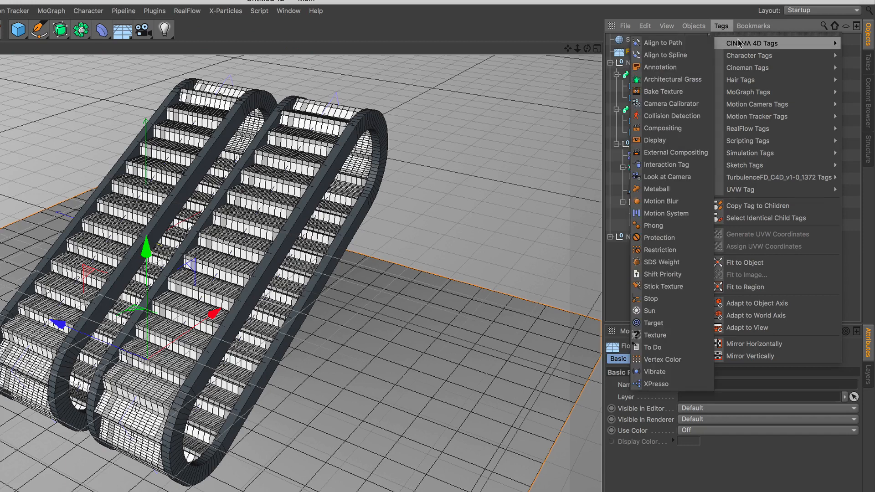
pyautogui.click(690, 126)
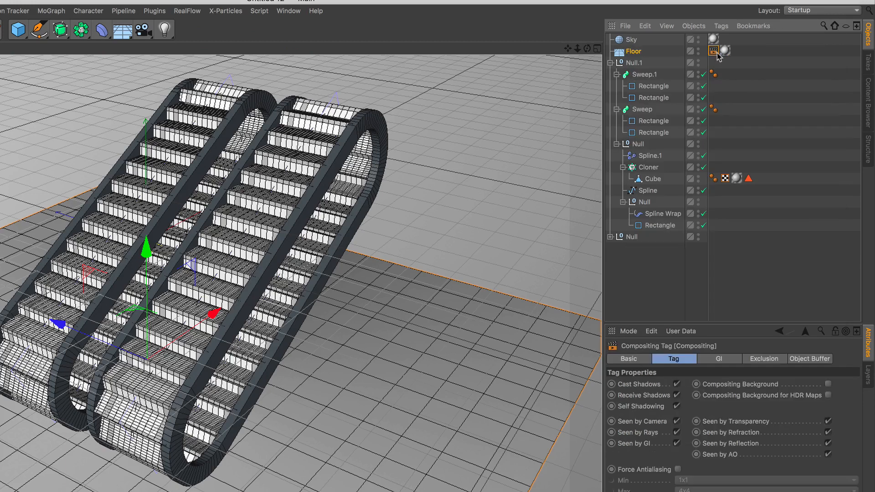
pyautogui.click(829, 385)
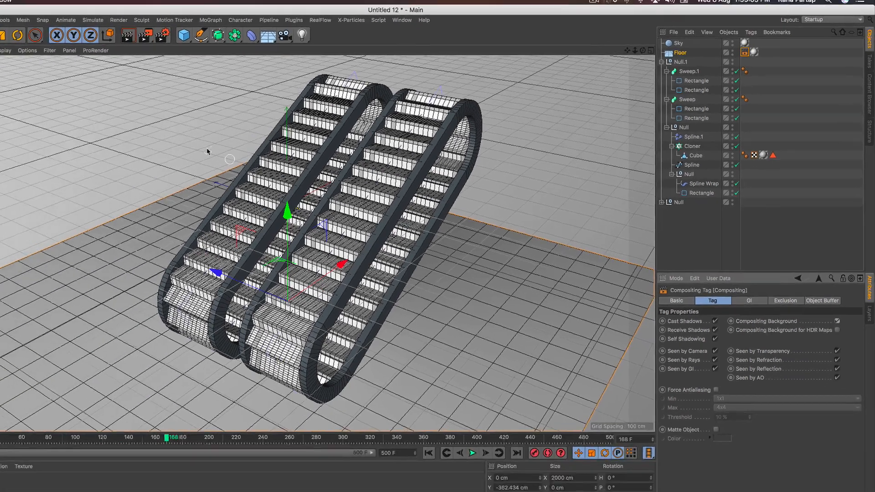
pyautogui.press('super+r')
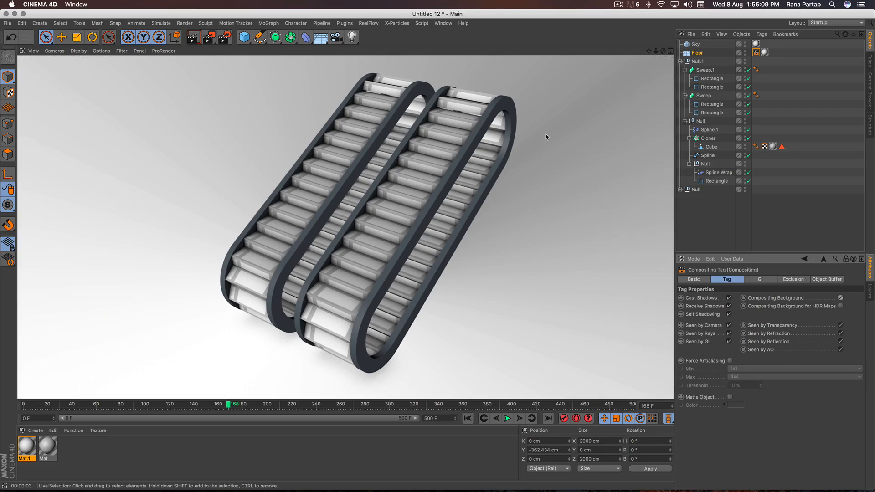
# Recolor the escalator steps' material to red with hue 11°, saturation 84% and value 80%, and render the view
pyautogui.click(48, 446)
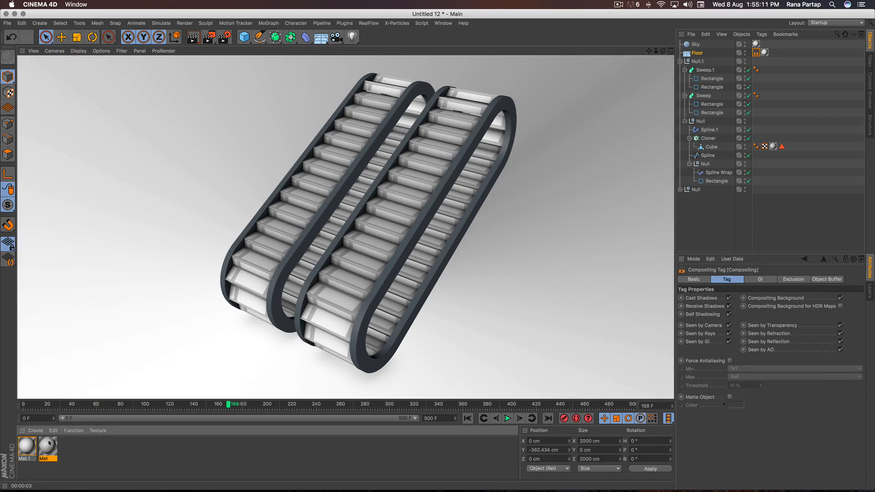
pyautogui.moveTo(771, 375); pyautogui.dragTo(764, 374)
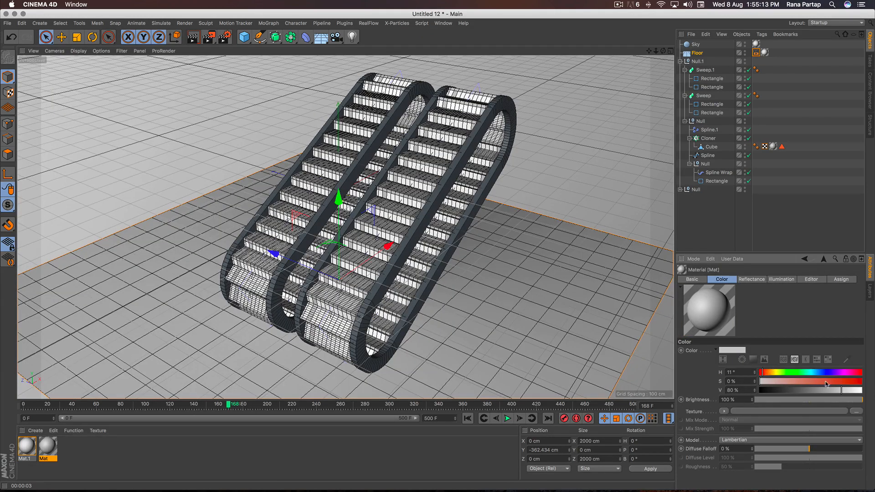
pyautogui.moveTo(827, 384); pyautogui.dragTo(846, 382)
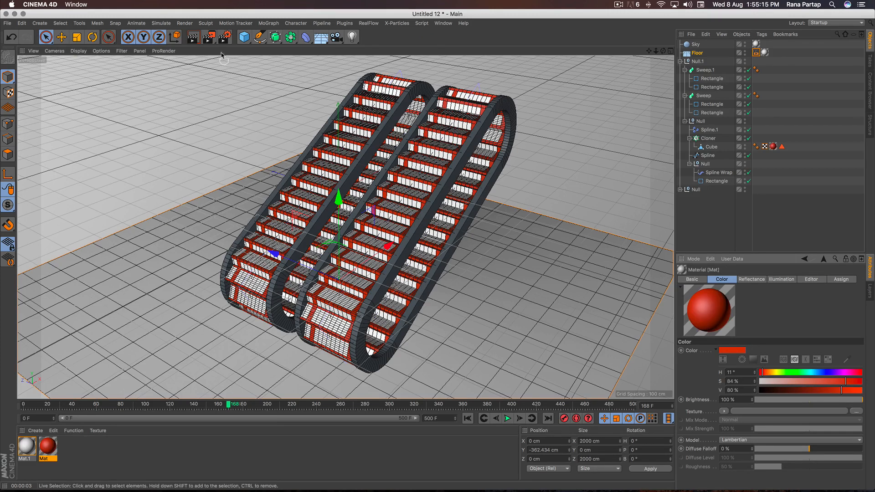
pyautogui.click(193, 37)
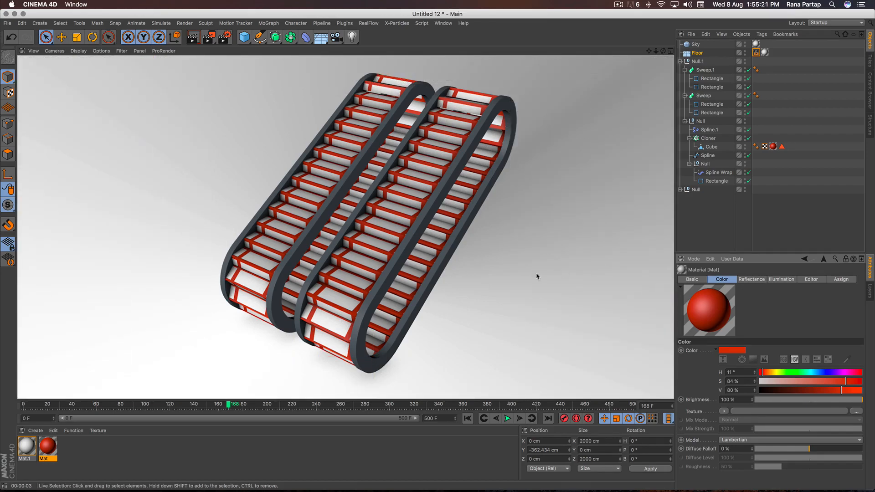
# Play the escalator animation and examine the moving steps up close from the front, stopping playback at the end
pyautogui.click(509, 419)
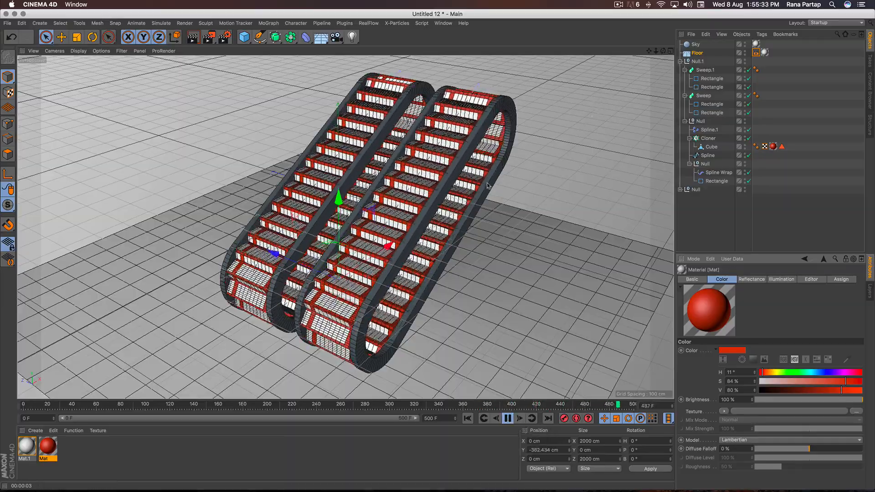
pyautogui.keyDown('alt'); pyautogui.moveTo(358, 223); pyautogui.dragTo(460, 189); pyautogui.keyUp('alt')
pyautogui.scroll(5, 358, 224)
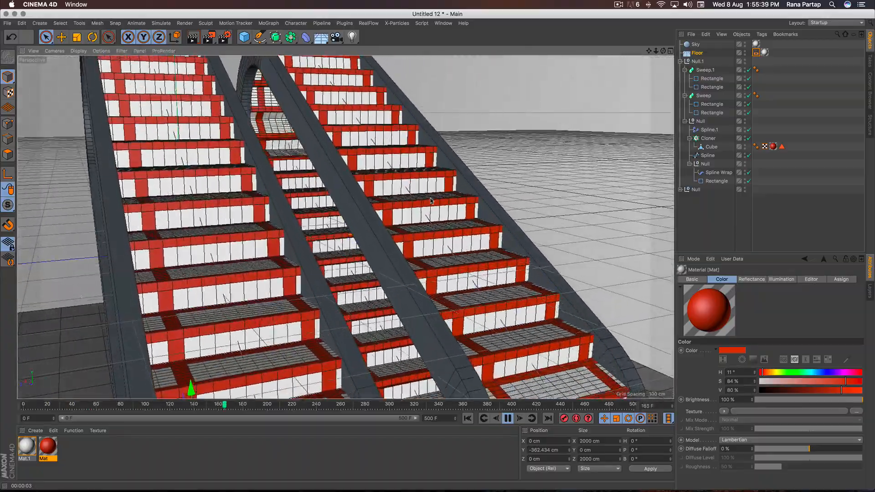
pyautogui.keyDown('alt'); pyautogui.moveTo(419, 216); pyautogui.dragTo(439, 224); pyautogui.keyUp('alt')
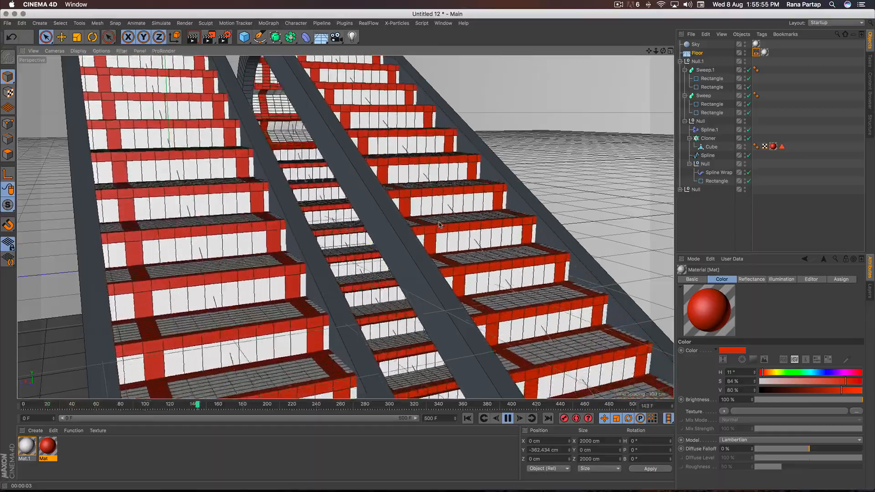
pyautogui.click(508, 418)
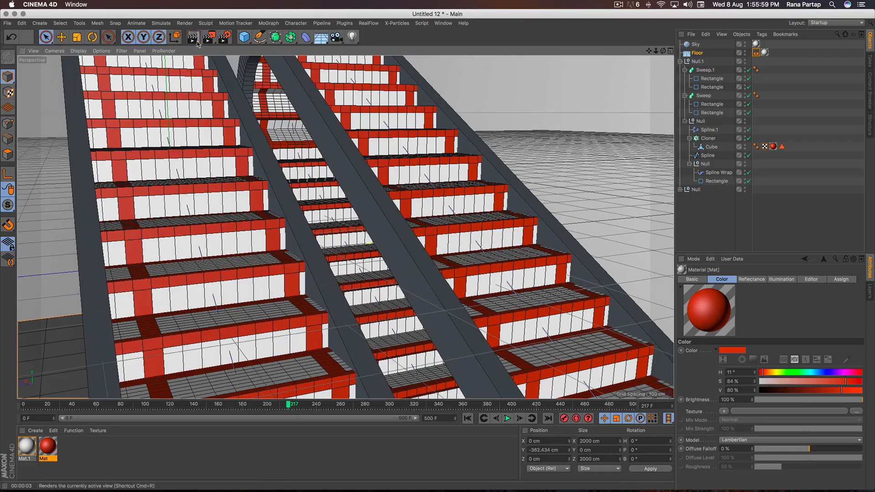